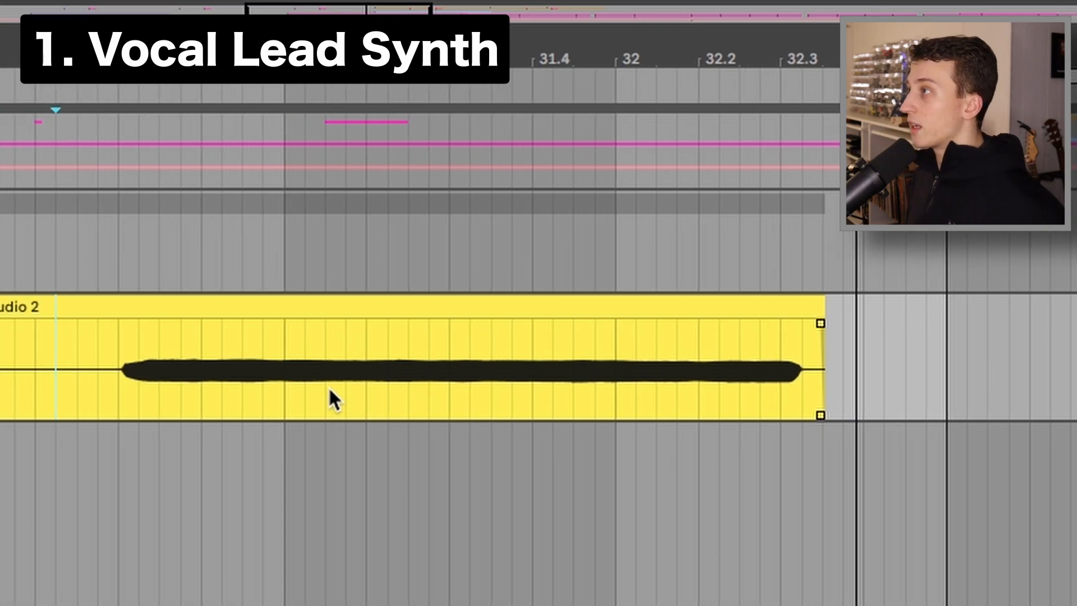
Create a new MIDI track and drop the recorded vocal audio onto it to load it into a Simpler
key("super+shift+t")
left_click(306, 315)
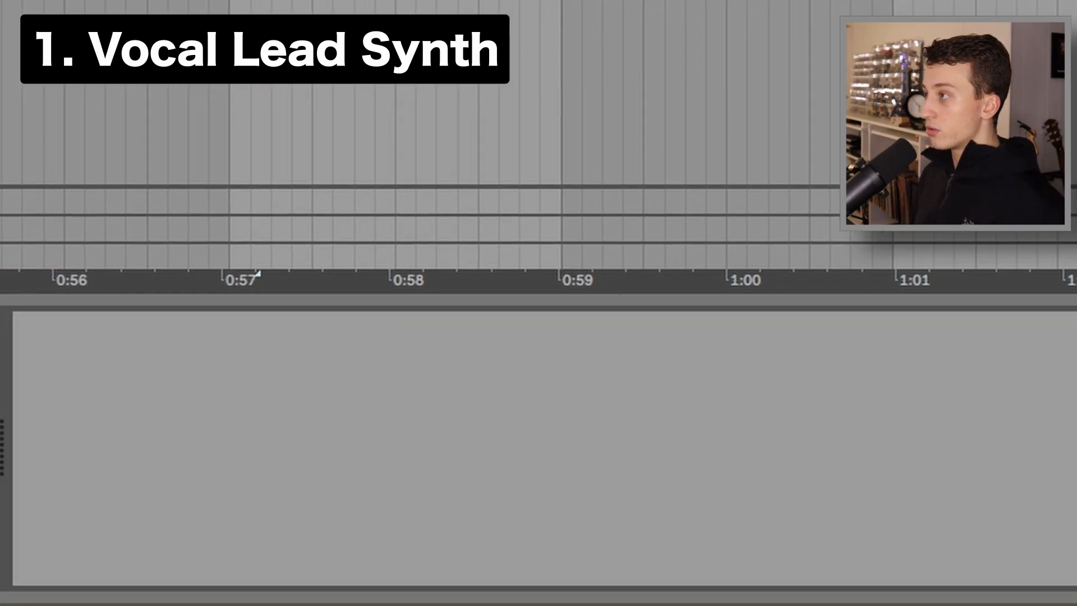
left_click_drag(258, 274, 502, 430)
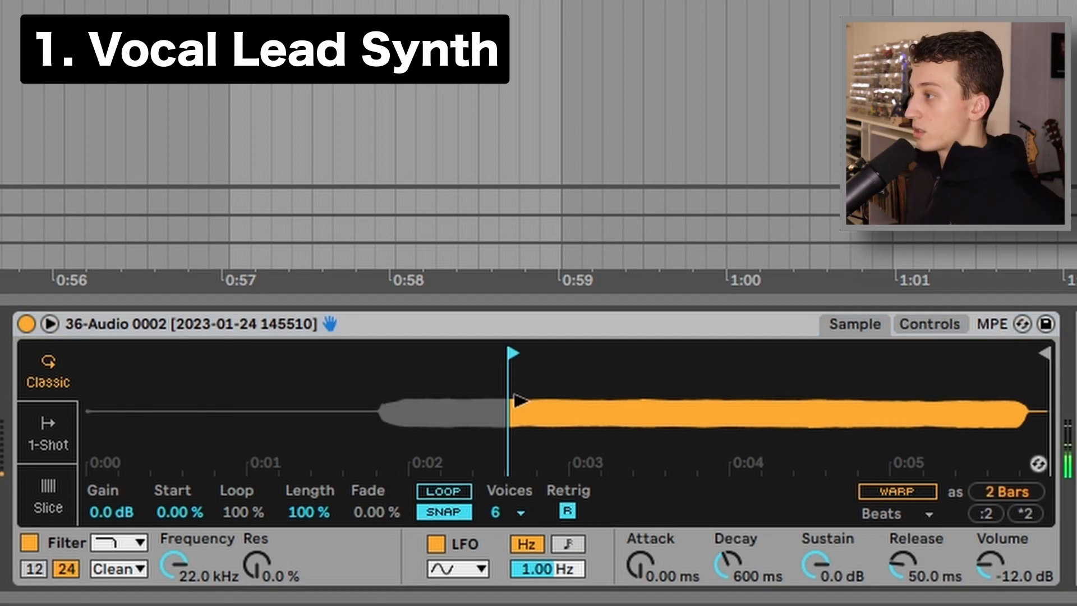
Move the Simpler's sample start and end markers to isolate a short sustained part of the vocal note
left_click_drag(515, 412, 304, 430)
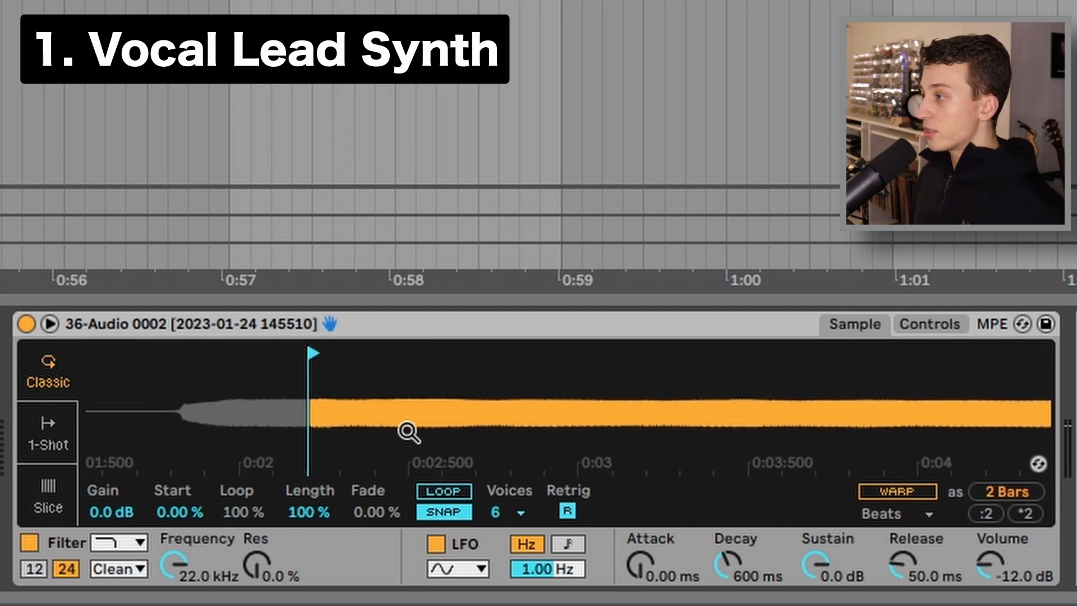
left_click_drag(408, 432, 488, 370)
mouse_move(815, 354)
left_mouse_down()
mouse_move(640, 357)
mouse_move(814, 360)
left_mouse_up()
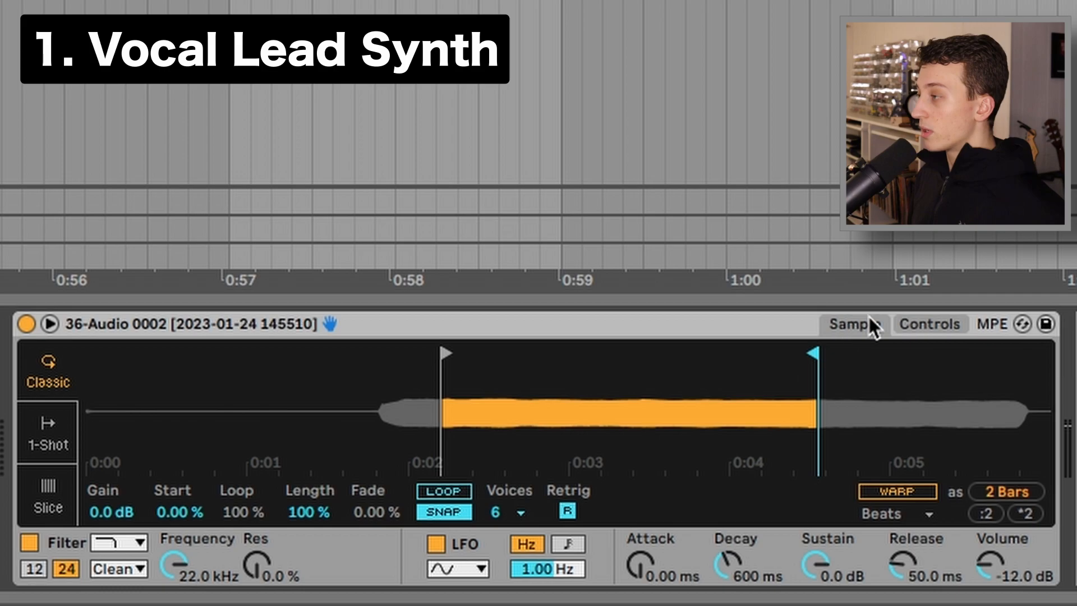
left_click_drag(808, 356, 850, 356)
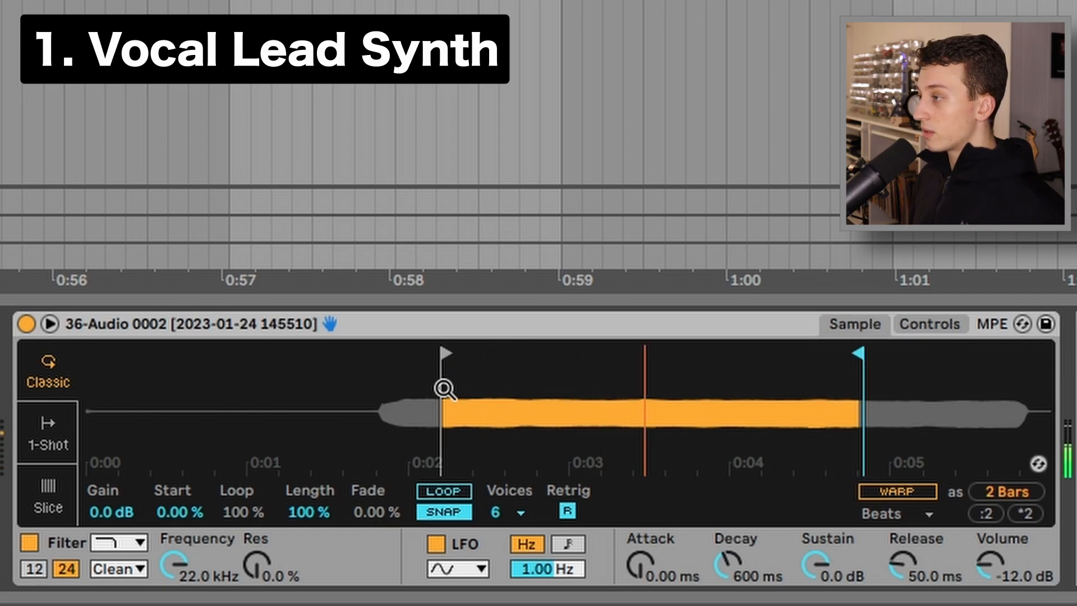
left_click_drag(446, 376, 665, 406)
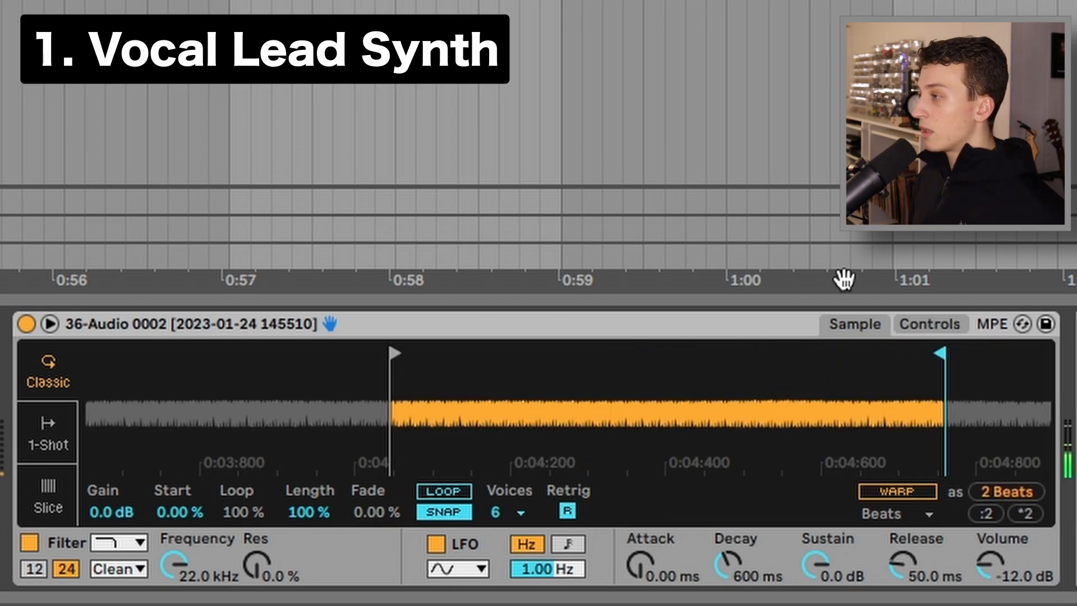
left_click_drag(843, 279, 750, 416)
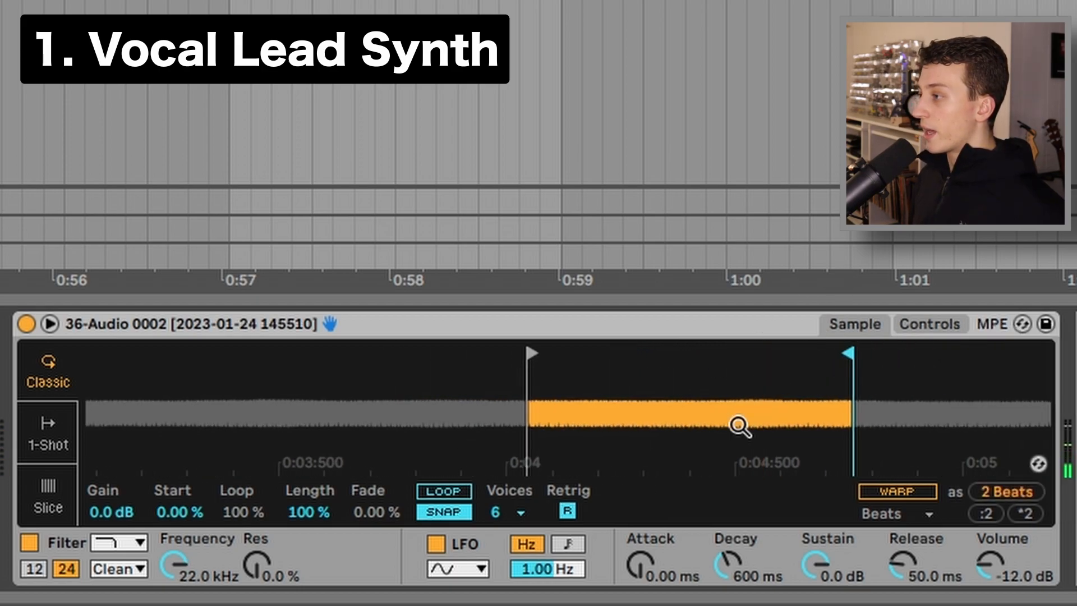
Enable looping in the Simpler and set the loop amount to 39.1%
left_click(431, 487)
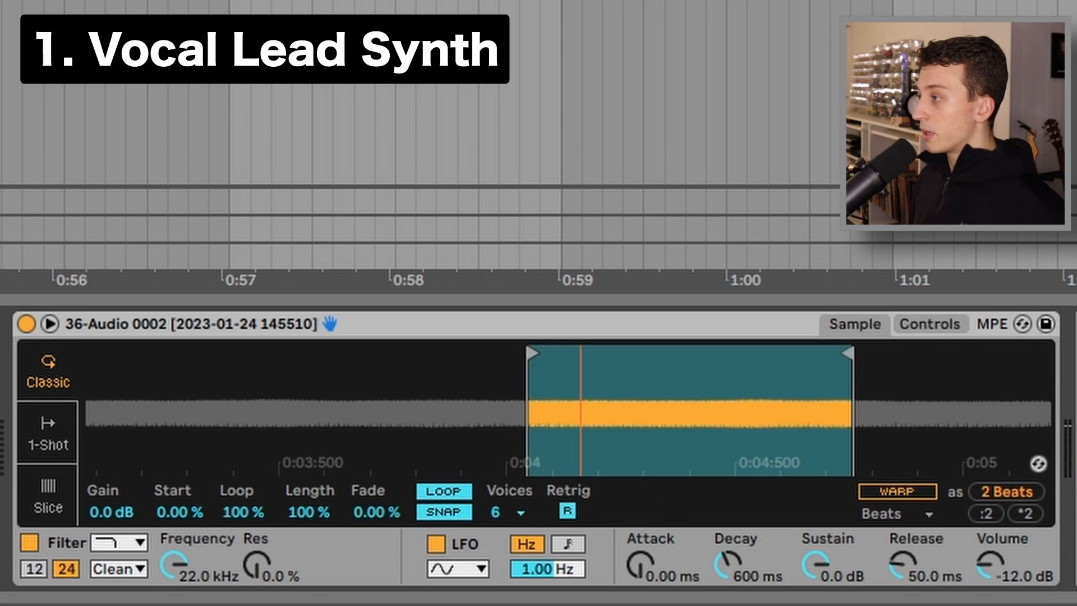
left_click_drag(560, 418, 555, 432)
left_click_drag(672, 452, 635, 458)
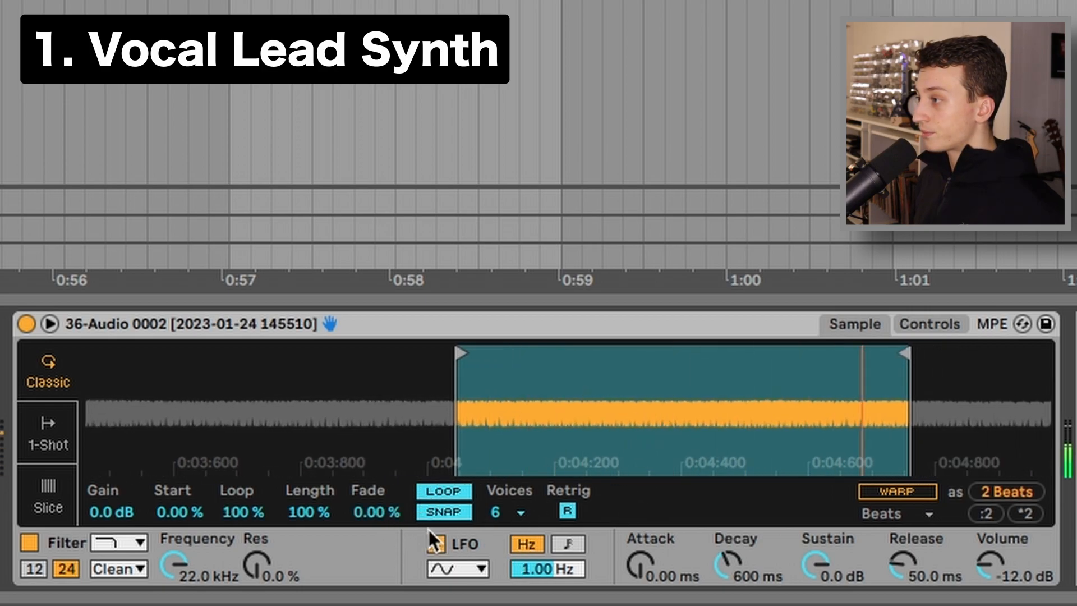
left_click_drag(286, 515, 286, 544)
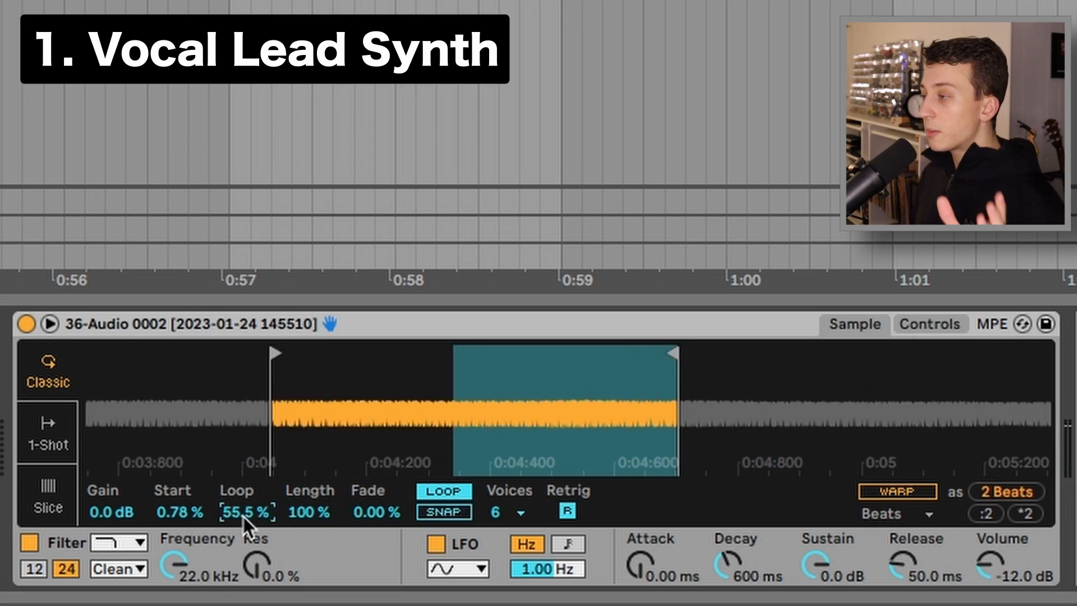
left_click_drag(244, 517, 243, 530)
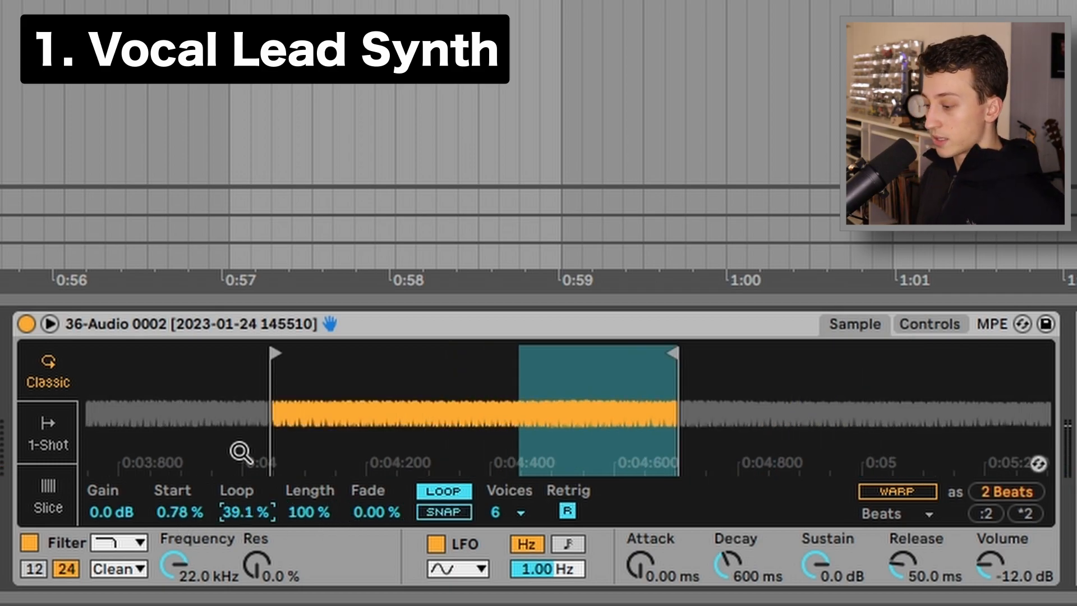
Zoom into the waveform at the loop boundary and fine-tune the loop amount to 50.0%
left_click_drag(507, 399, 555, 493)
left_click_drag(566, 378, 522, 405)
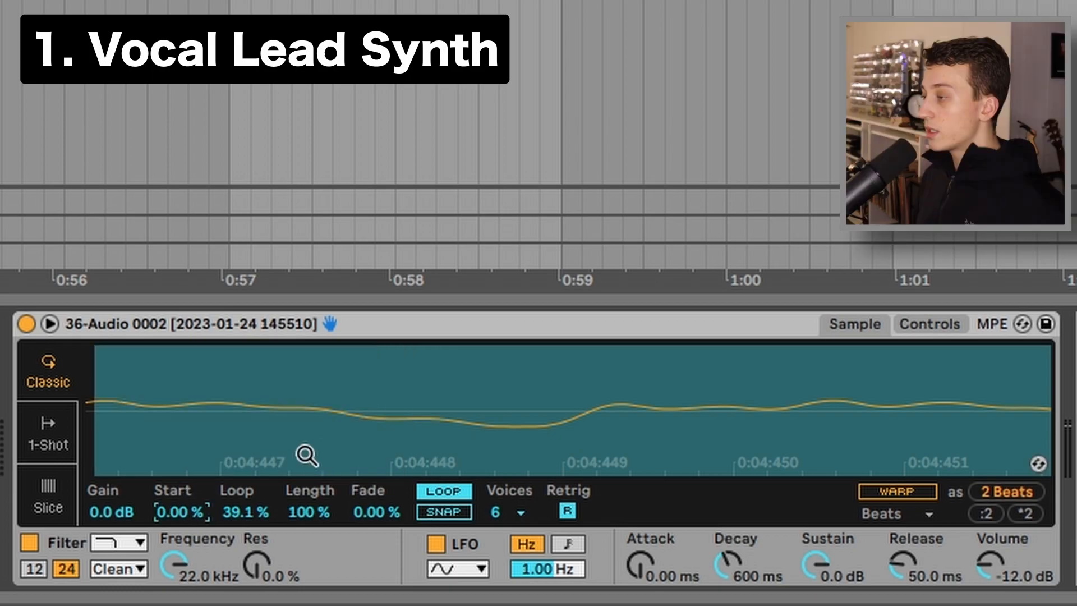
left_click_drag(332, 443, 332, 418)
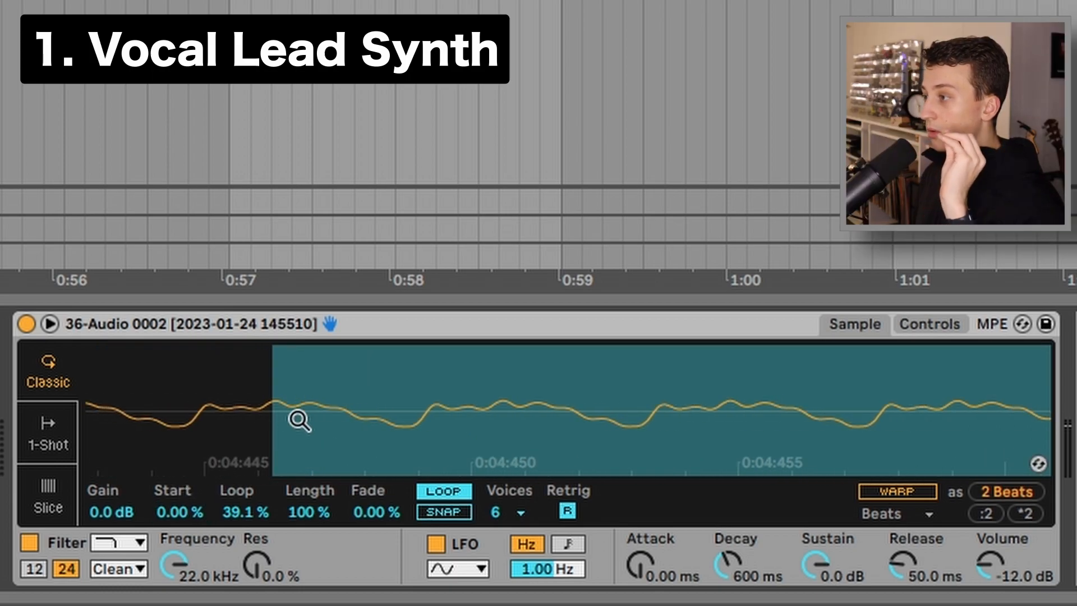
left_click_drag(252, 404, 287, 391)
left_click_drag(231, 505, 231, 503)
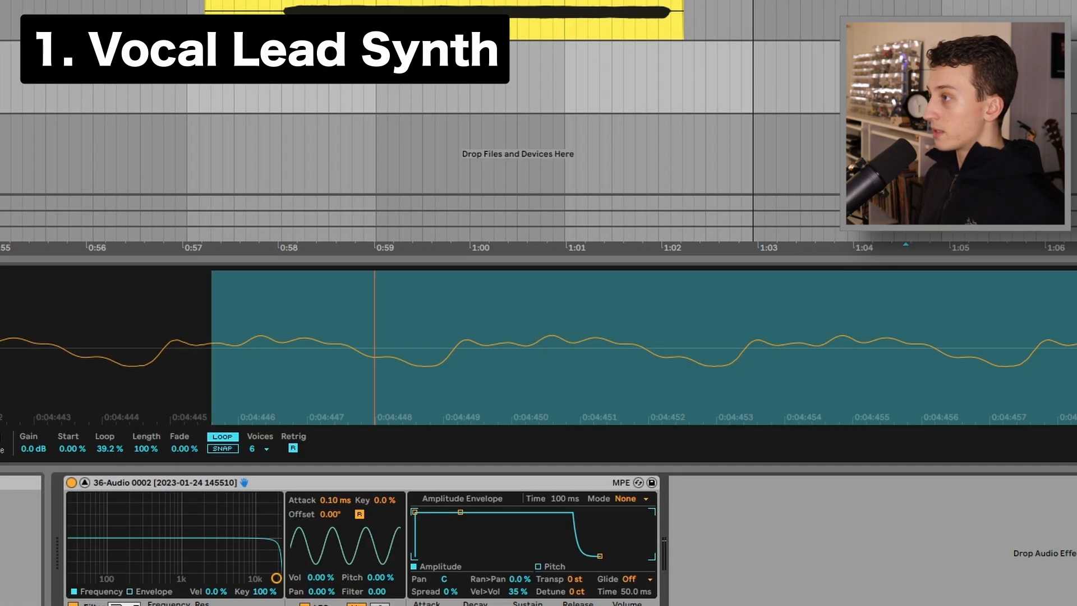
left_click_drag(350, 381, 356, 353)
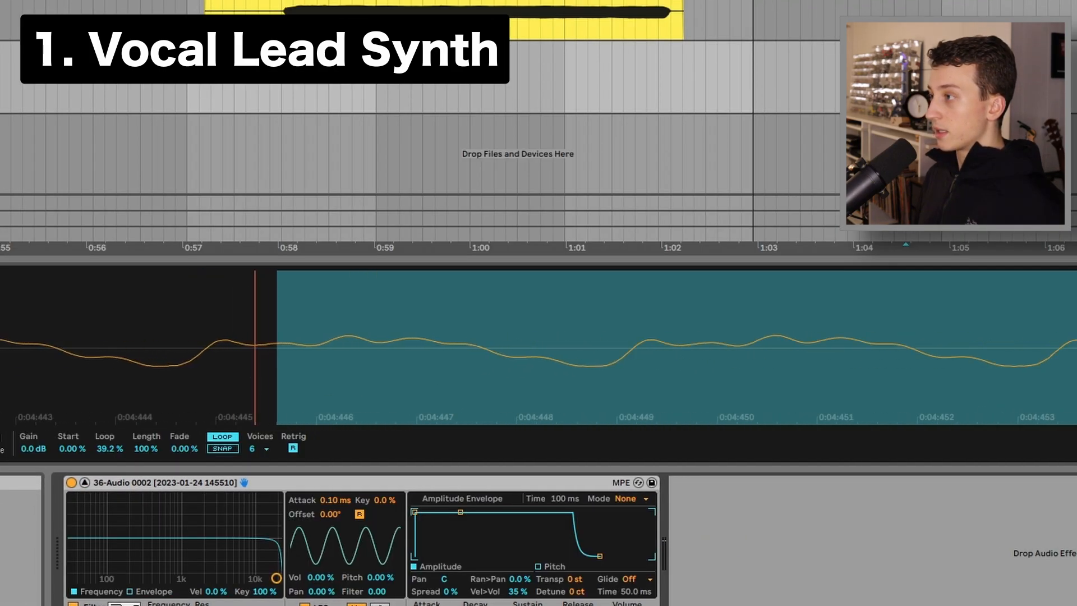
left_click_drag(277, 392, 312, 519)
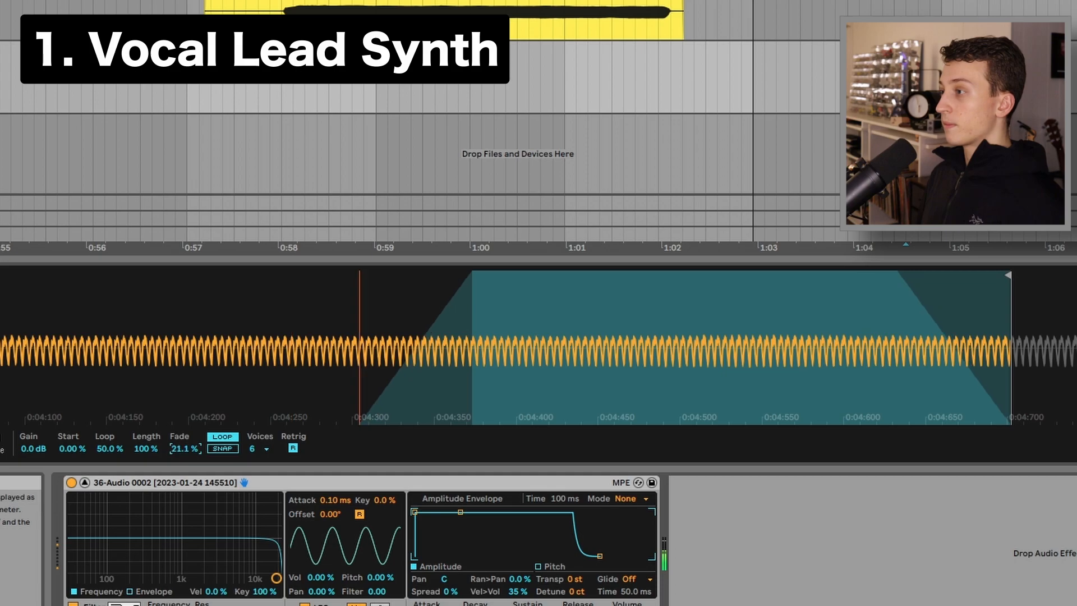
Set the Simpler's loop fade to 91.4%
left_click_drag(184, 449, 184, 466)
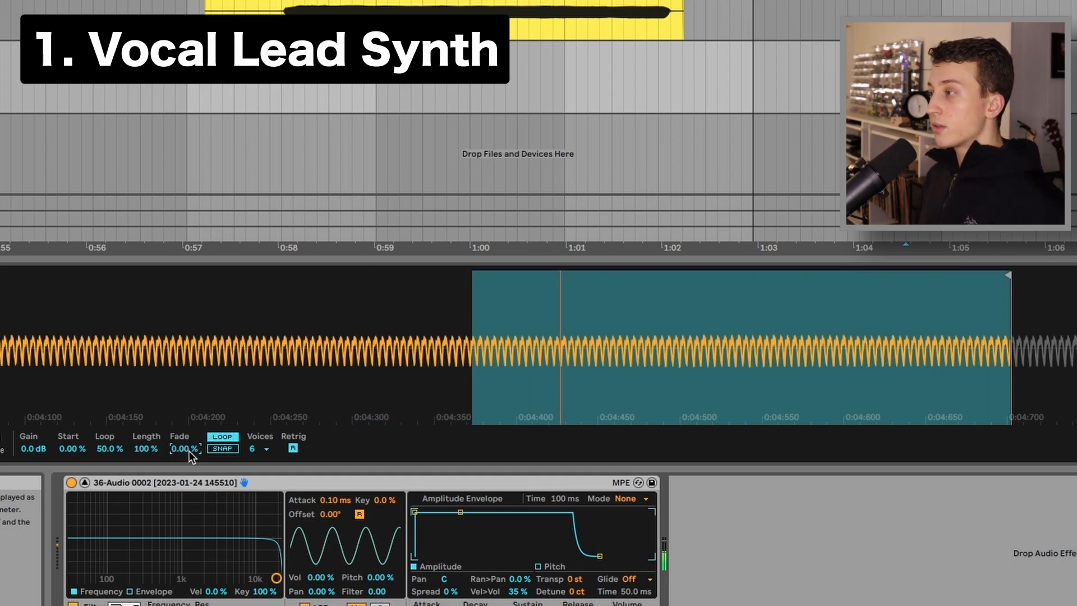
left_click_drag(186, 449, 185, 360)
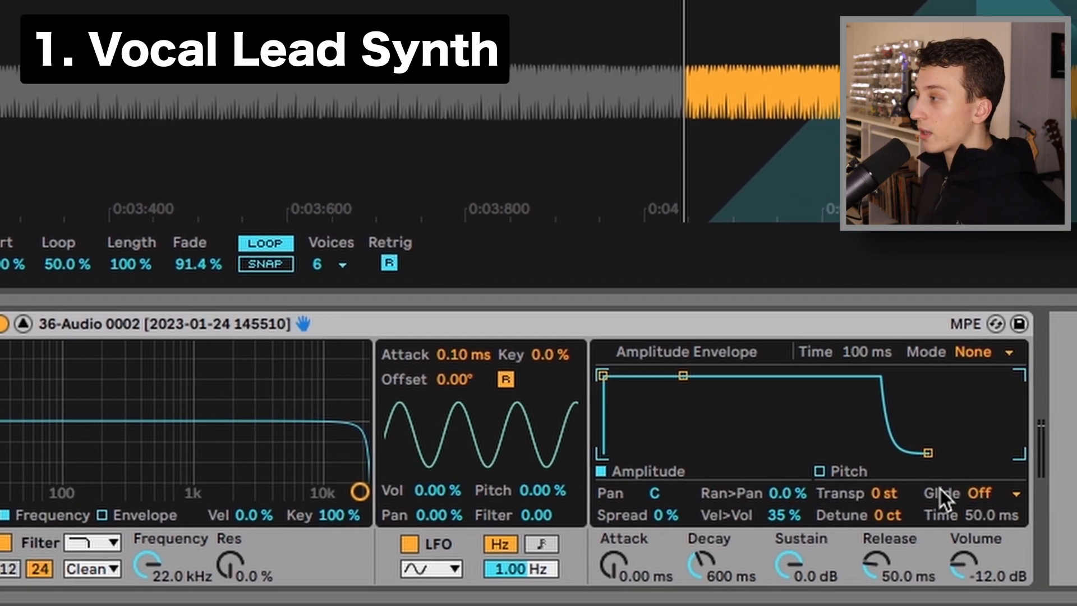
Set the Simpler's glide mode to Portamento
left_click(1001, 493)
left_click(966, 559)
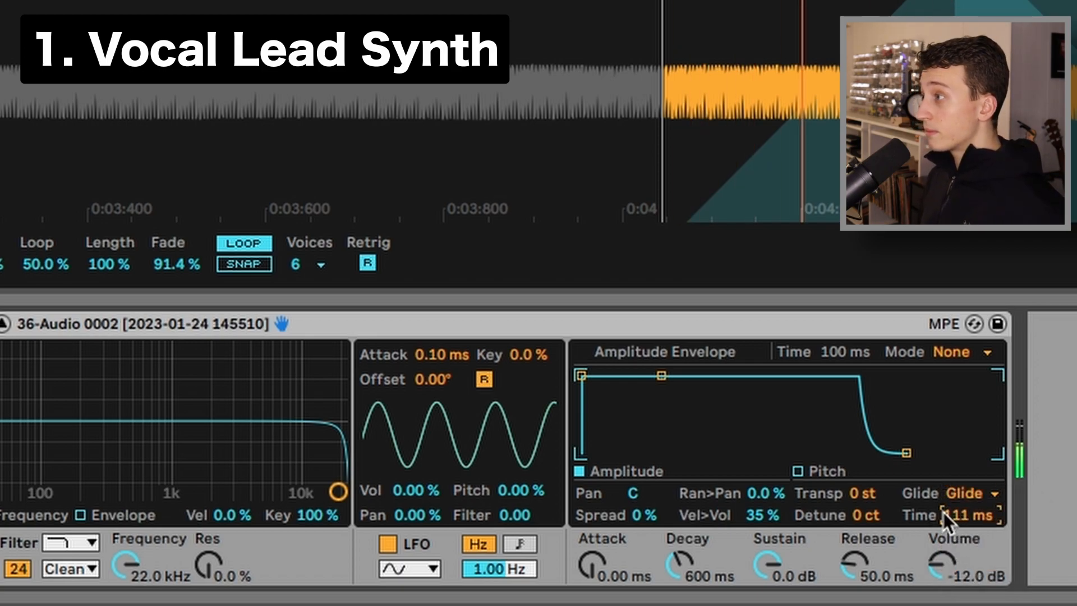
left_click(973, 493)
left_click(960, 533)
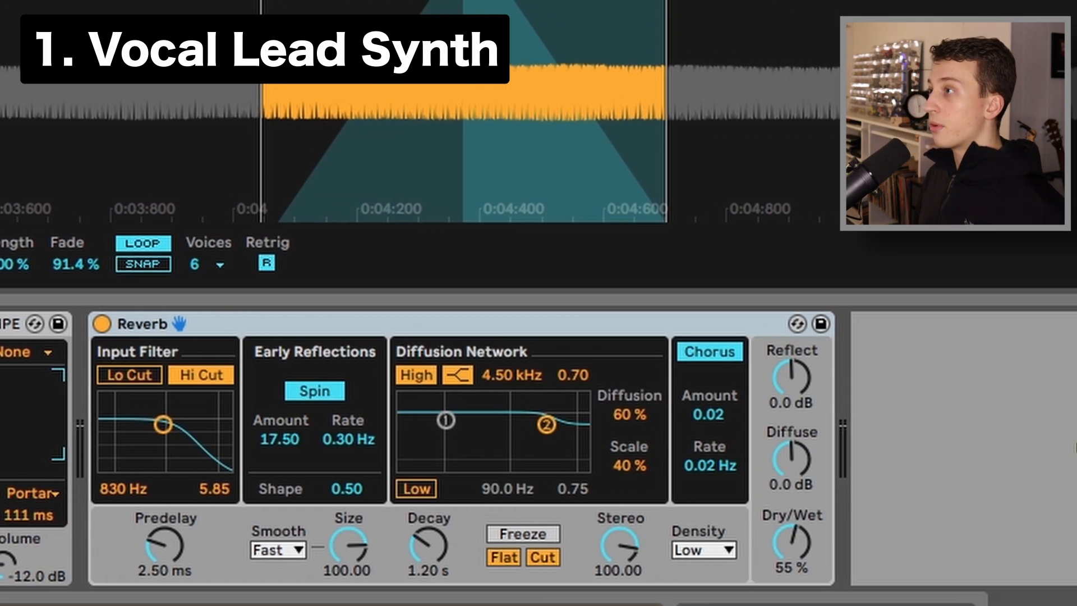
Load OTT after the Reverb on the synth track and play it back against the RNB chord loop
key("Return")
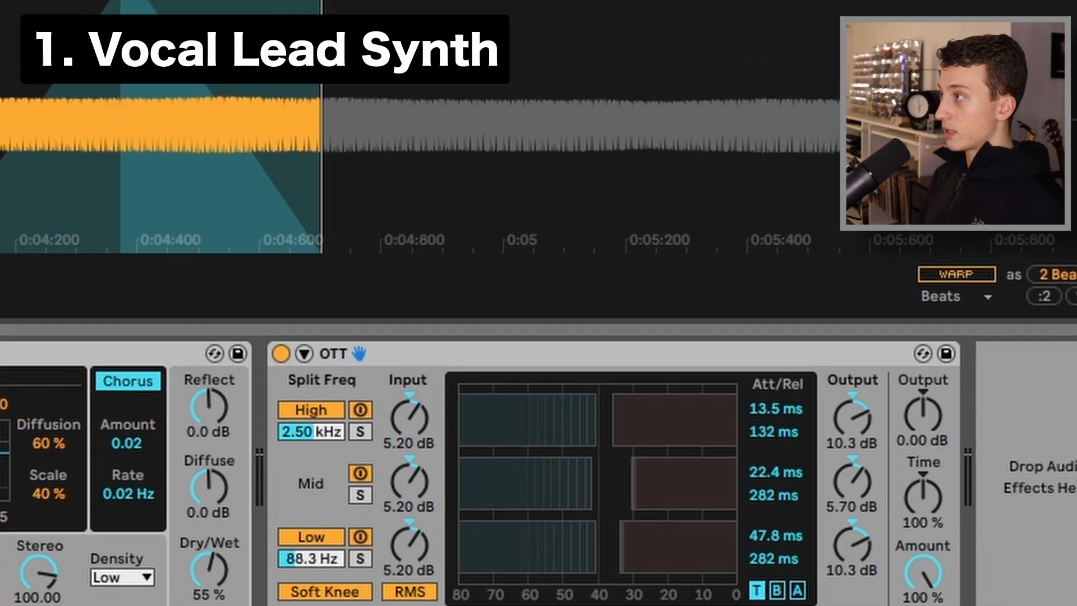
scroll(381, 275, "up", 10)
key("space")
scroll(467, 345, "down", 4)
scroll(466, 345, "right", 3)
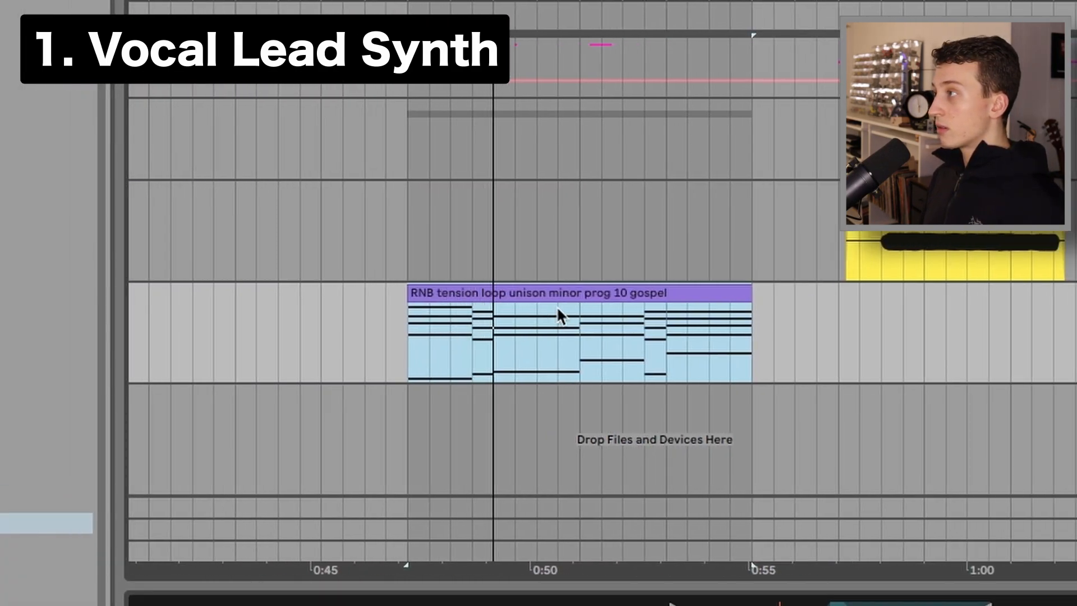
scroll(557, 314, "right", 5)
scroll(251, 390, "left", 2)
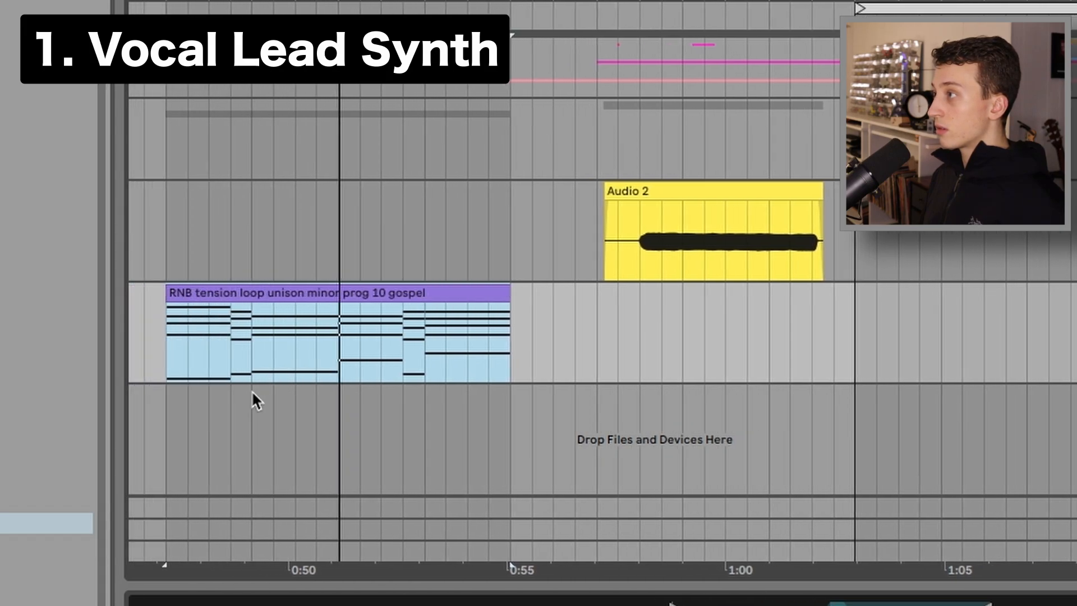
scroll(441, 388, "left", 2)
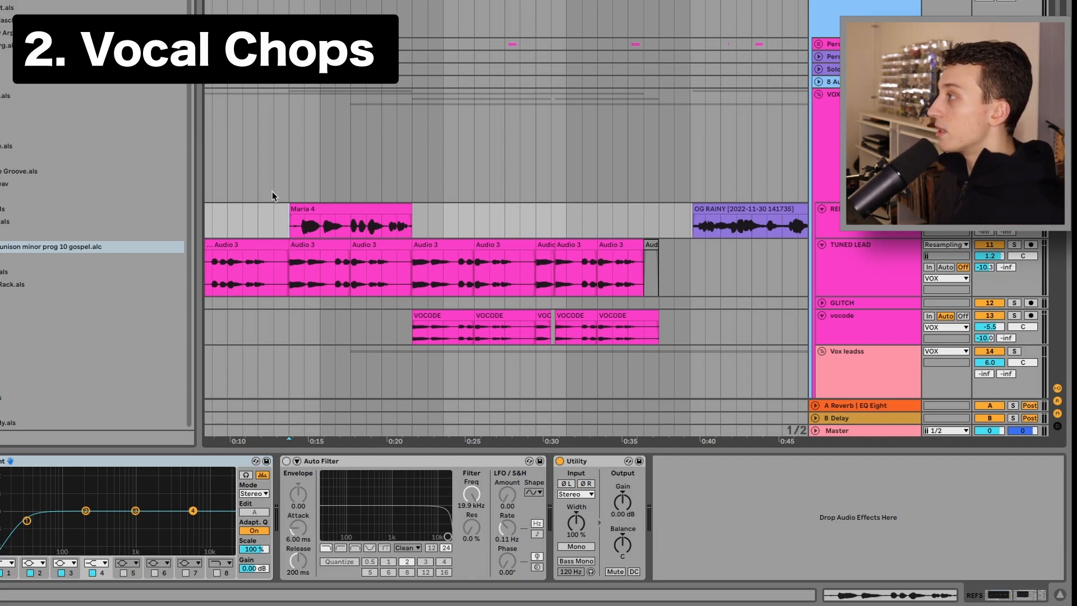
Zoom to the Maria 4 vocal clip and play it back to hear the chops
left_click(300, 230)
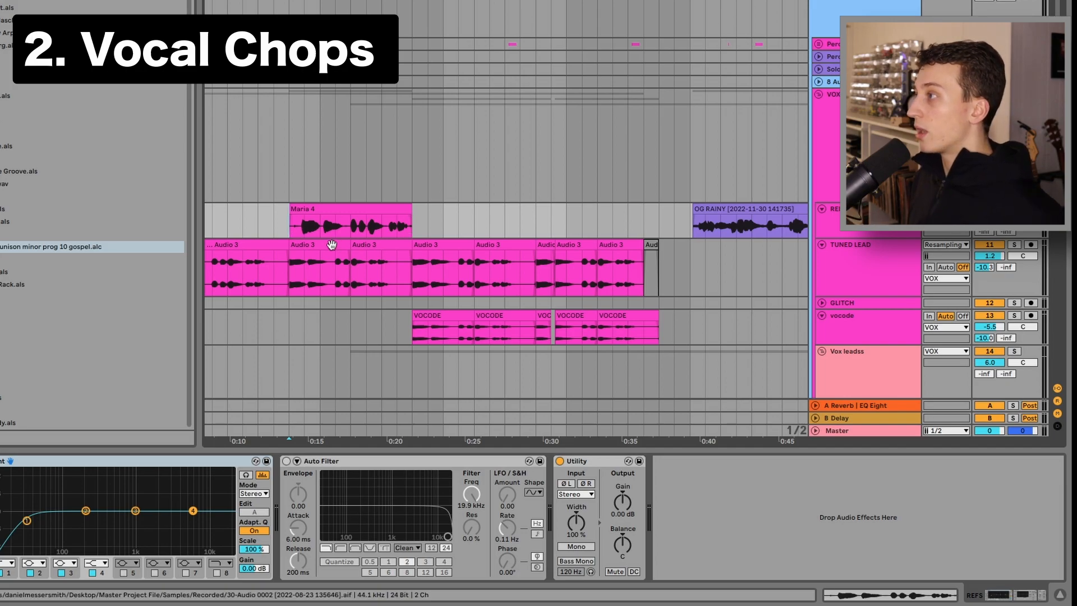
key("z")
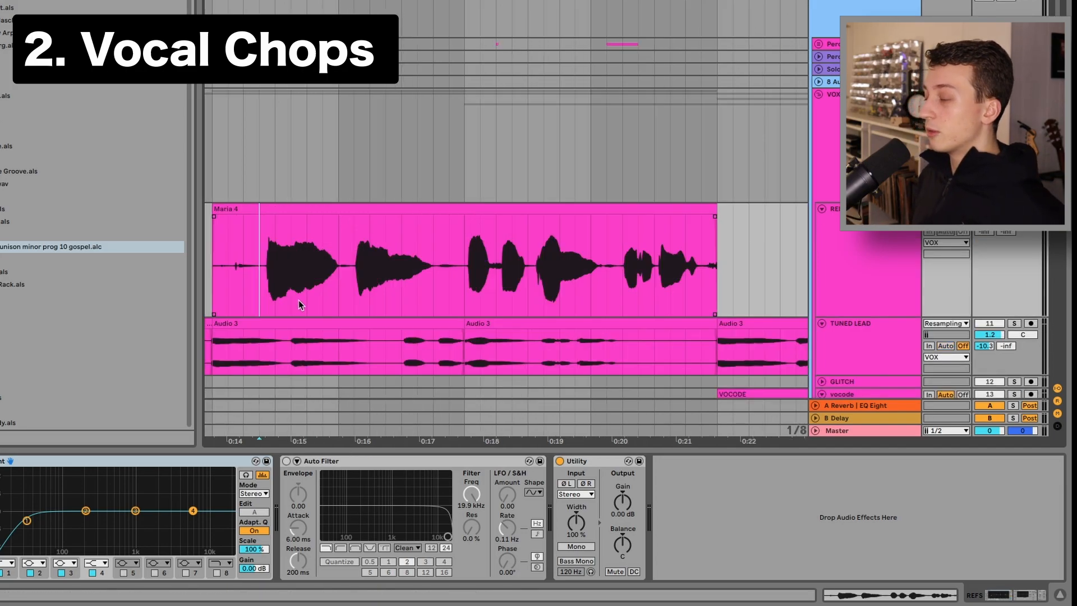
key("space")
scroll(368, 271, "down", 3)
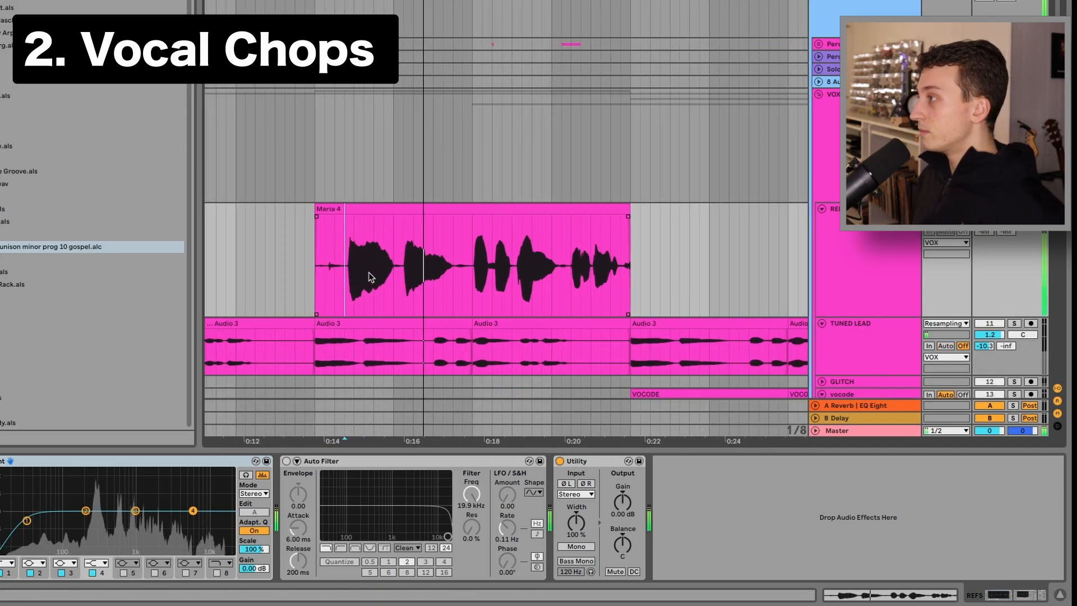
scroll(369, 271, "left", 2)
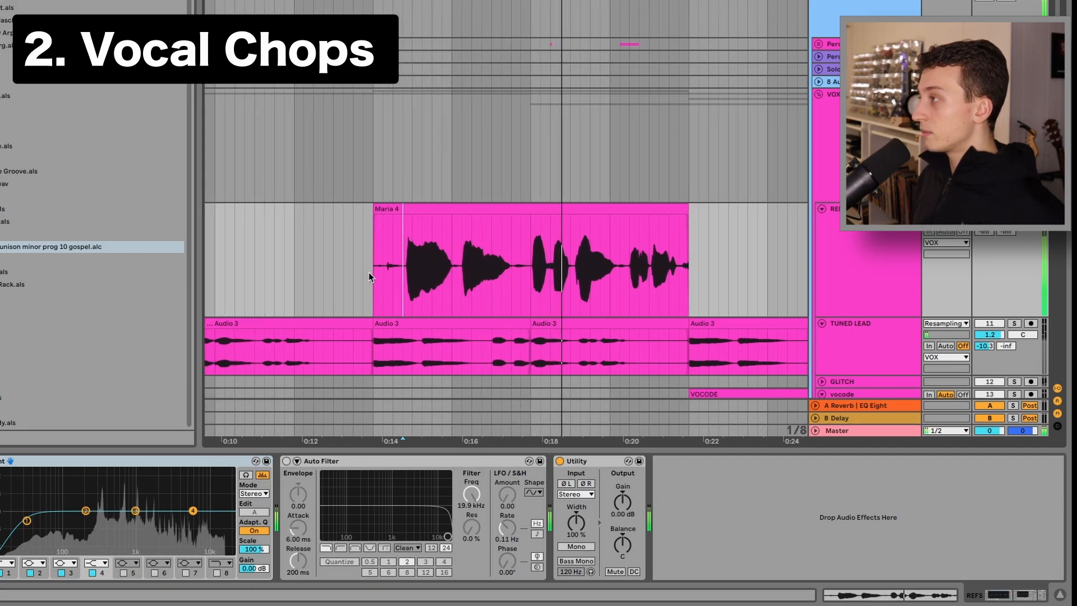
scroll(368, 271, "left", 2)
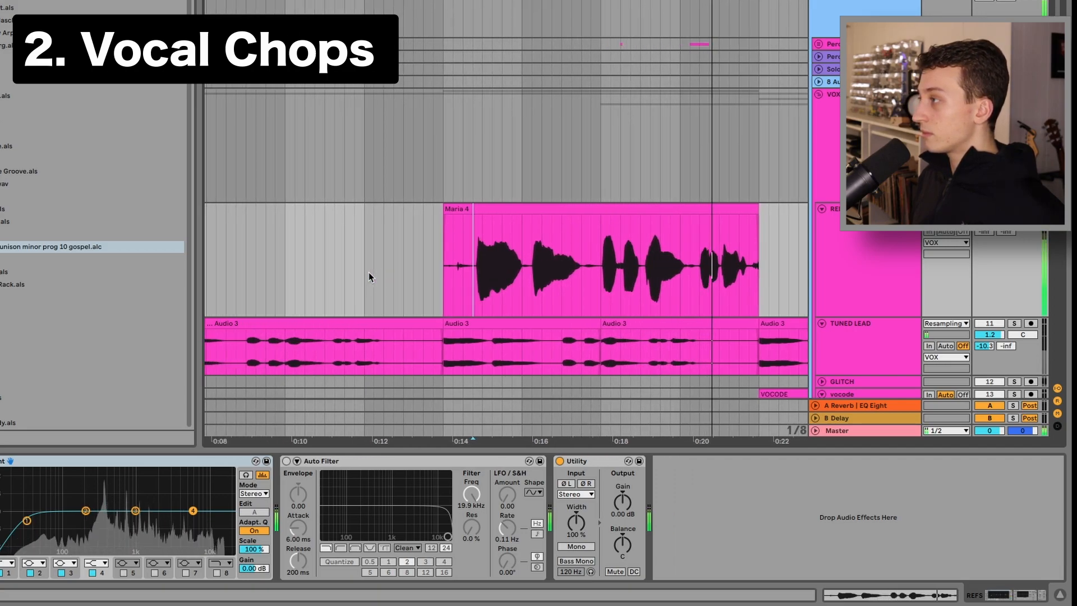
Solo the TUNED LEAD track and select one of its Audio 3 clips to show its effect chain
key("minus")
left_click(956, 311)
left_click(1014, 323)
left_click(908, 337)
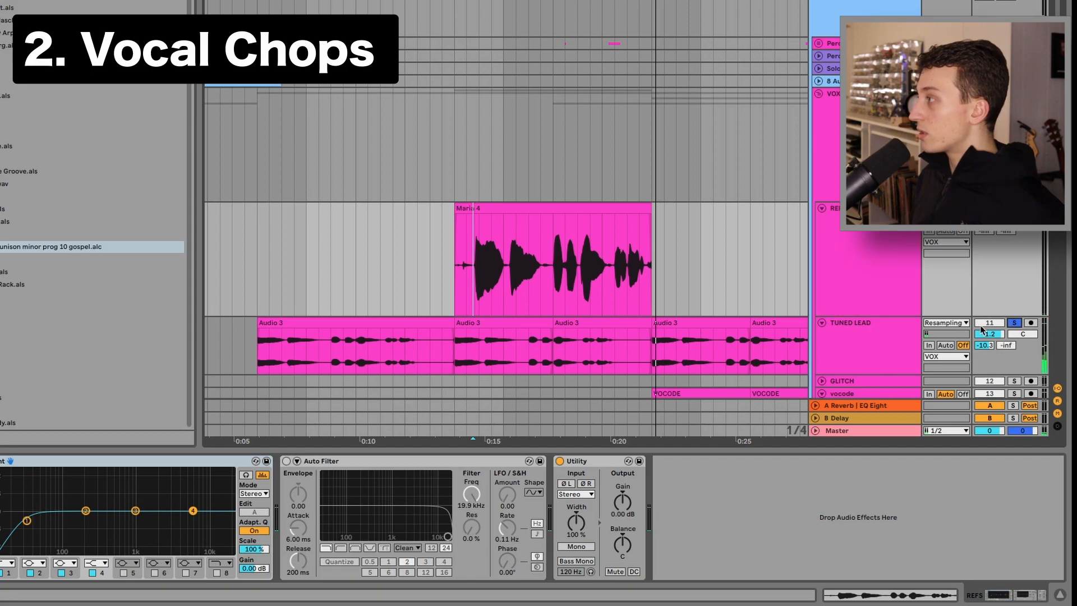
left_click(455, 347)
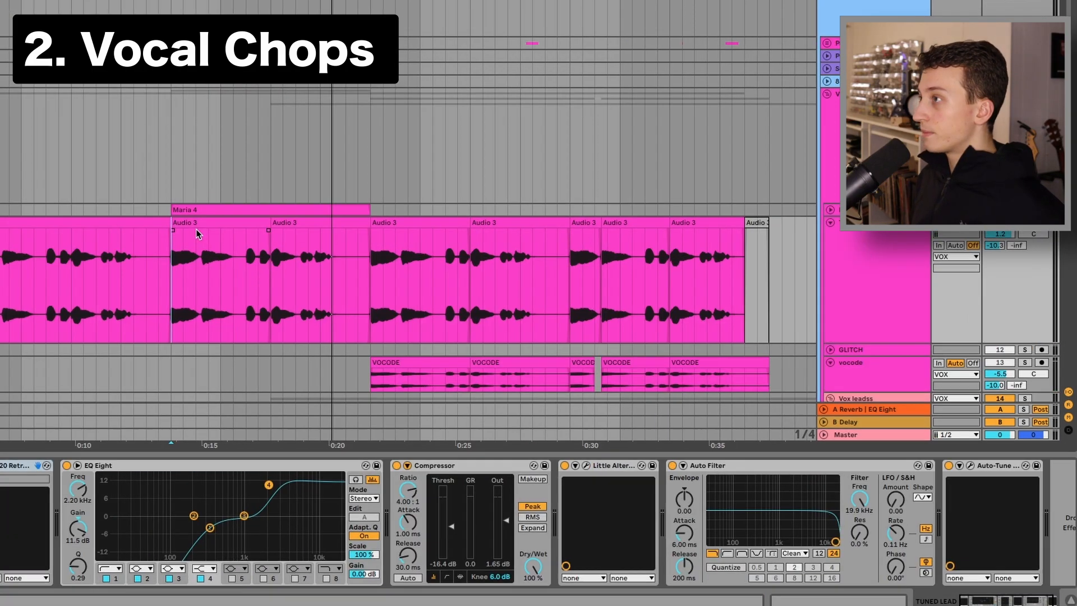
Nudge the second slice marker of the sliced vocal sample slightly earlier
key("space")
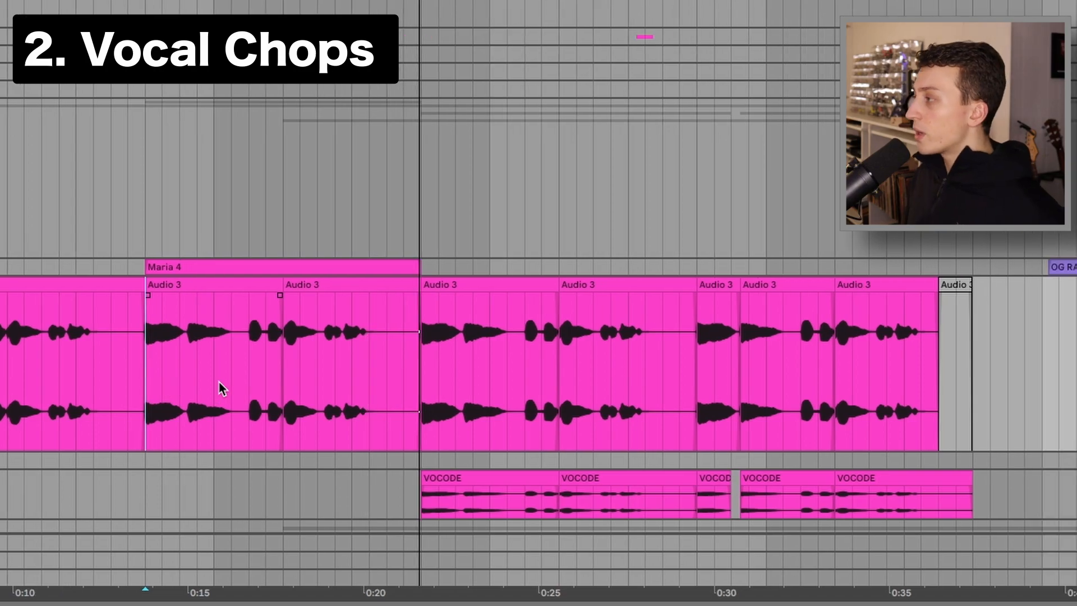
scroll(188, 305, "left", 1)
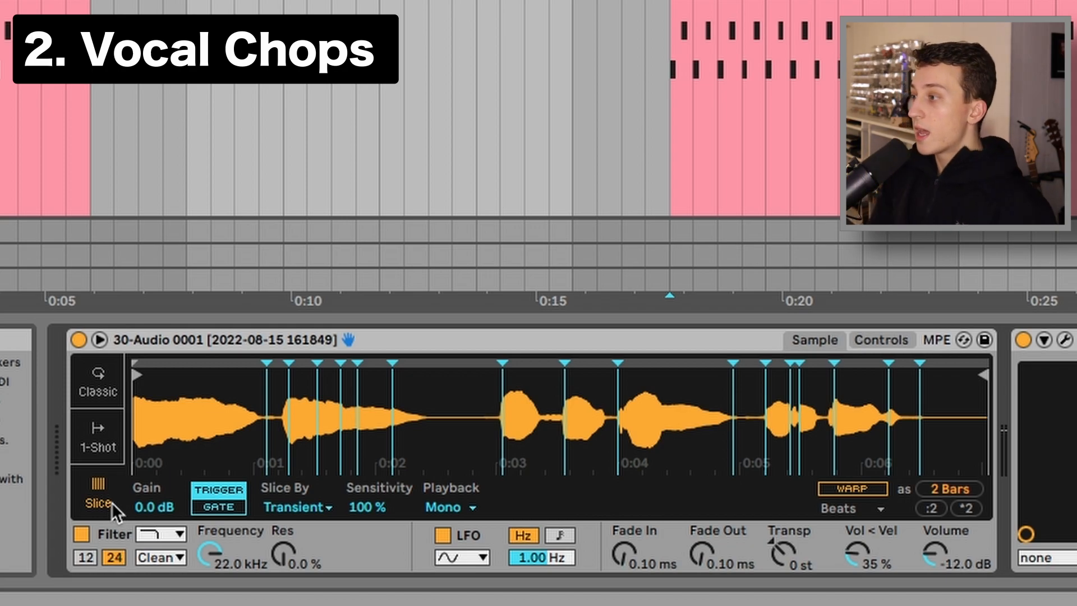
left_click_drag(288, 437, 282, 438)
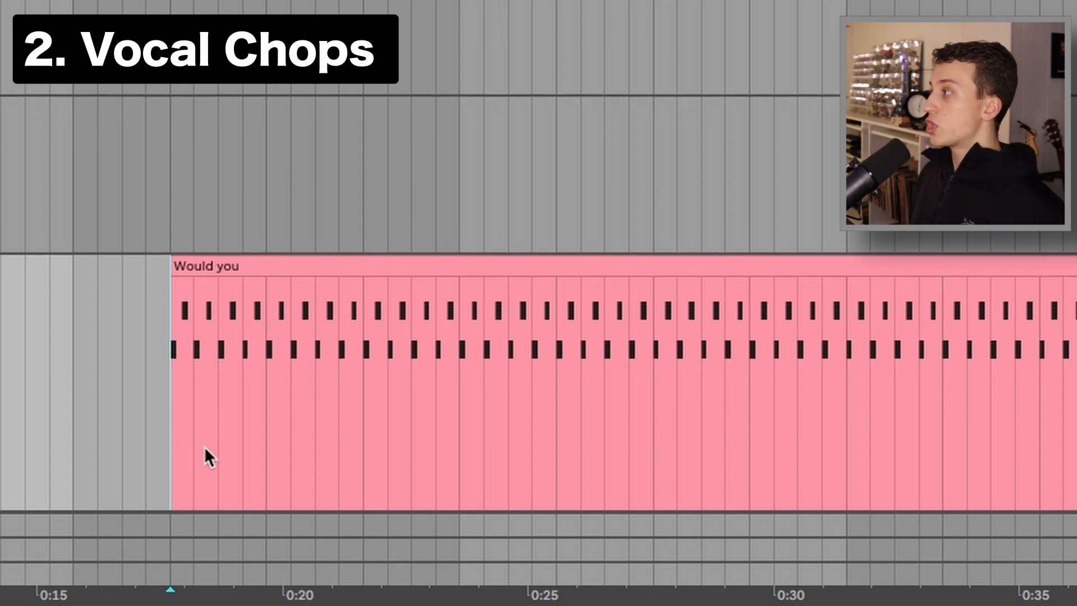
Zoom into the Would you MIDI clip of slice triggers and play it back
scroll(204, 457, "down", 5)
key("alt+plus")
scroll(174, 346, "down", 3)
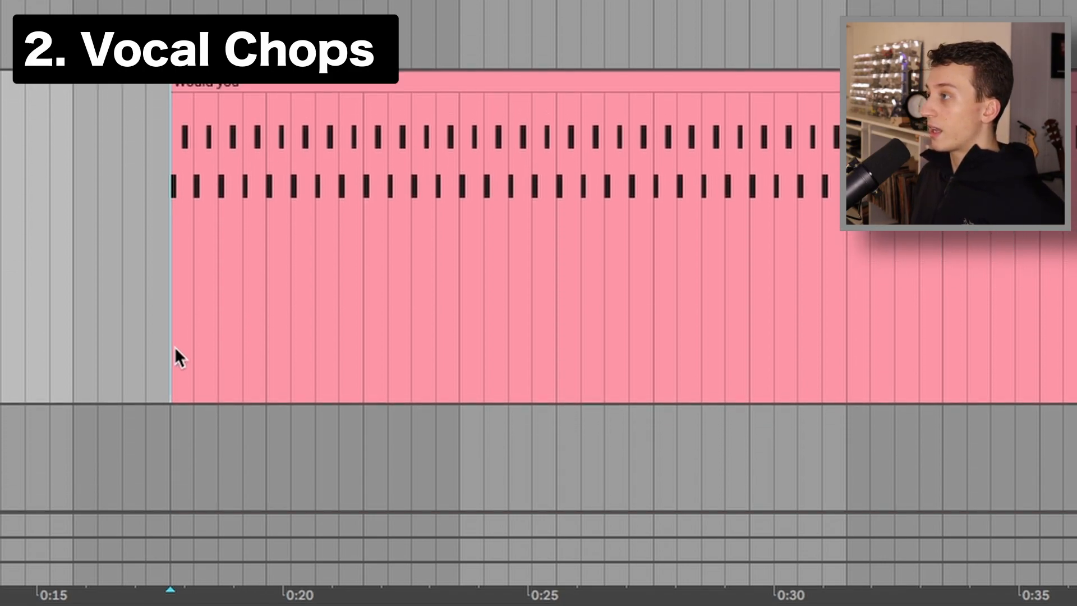
scroll(178, 342, "right", 5)
scroll(178, 342, "left", 5)
key("space")
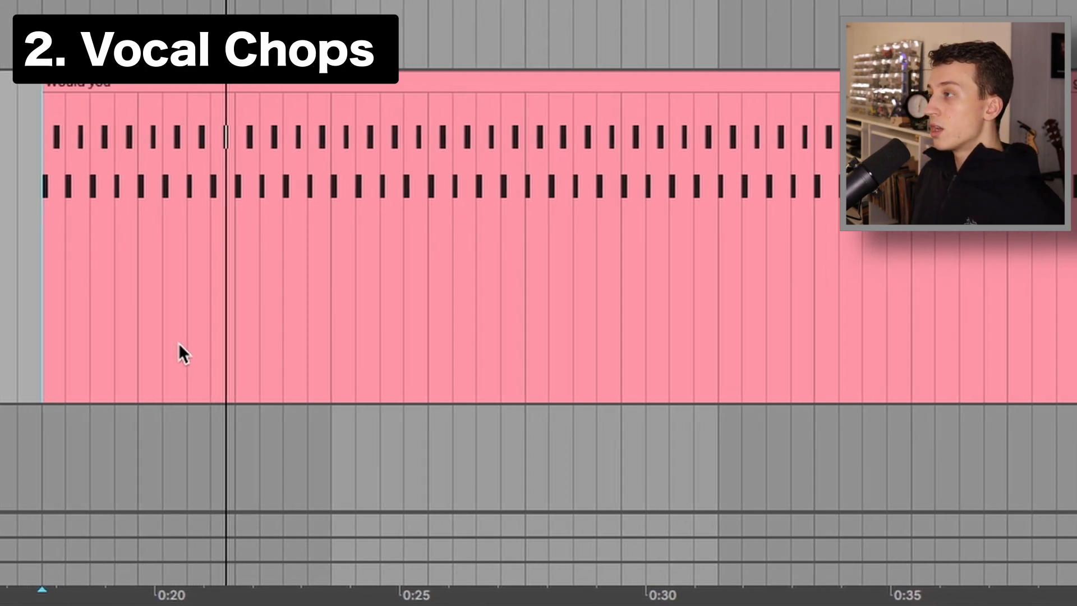
Play the Would you MIDI clip from its IF I would go back section to hear the triggered Simpler slices
scroll(237, 342, "right", 8)
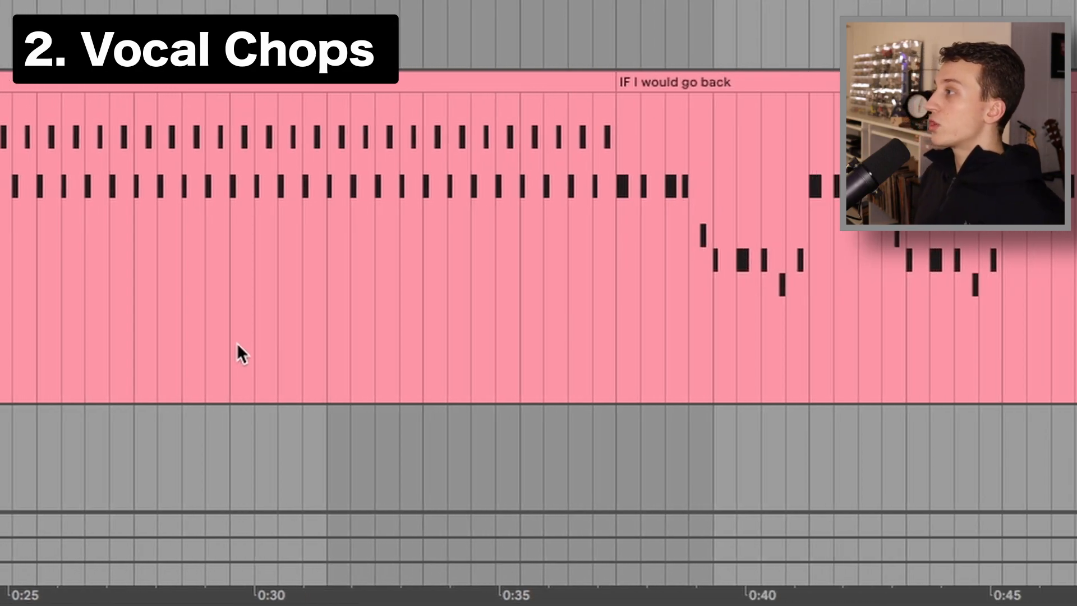
scroll(579, 274, "right", 3)
left_click(497, 322)
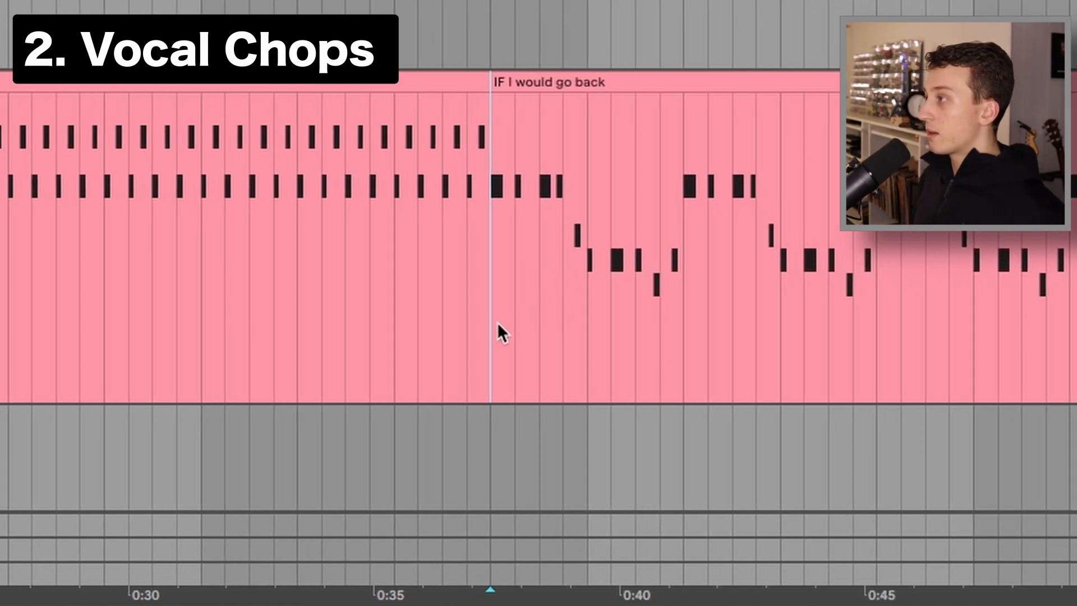
key("space")
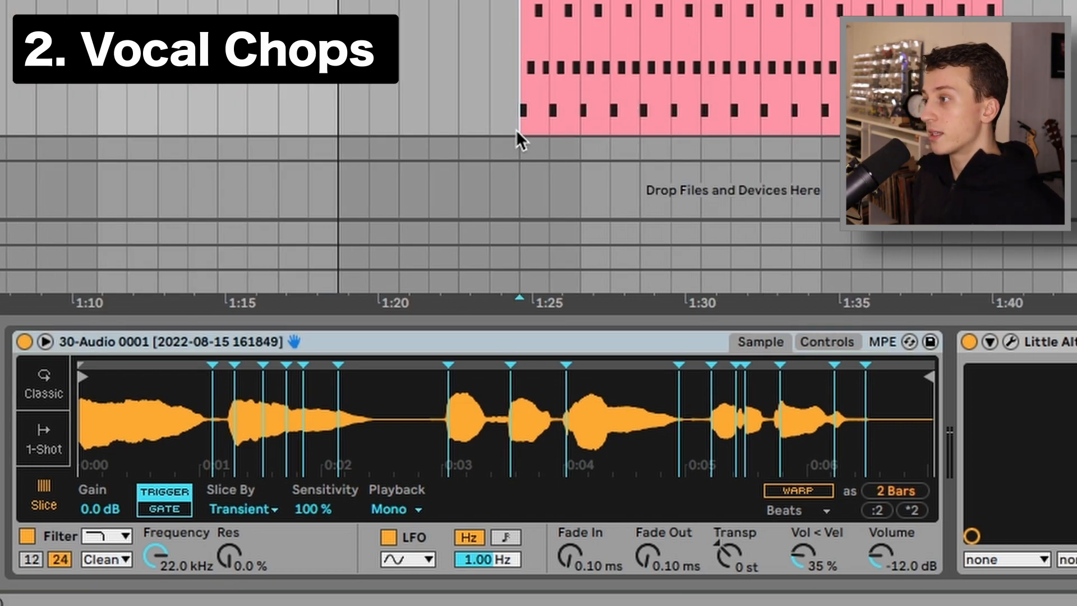
key("space")
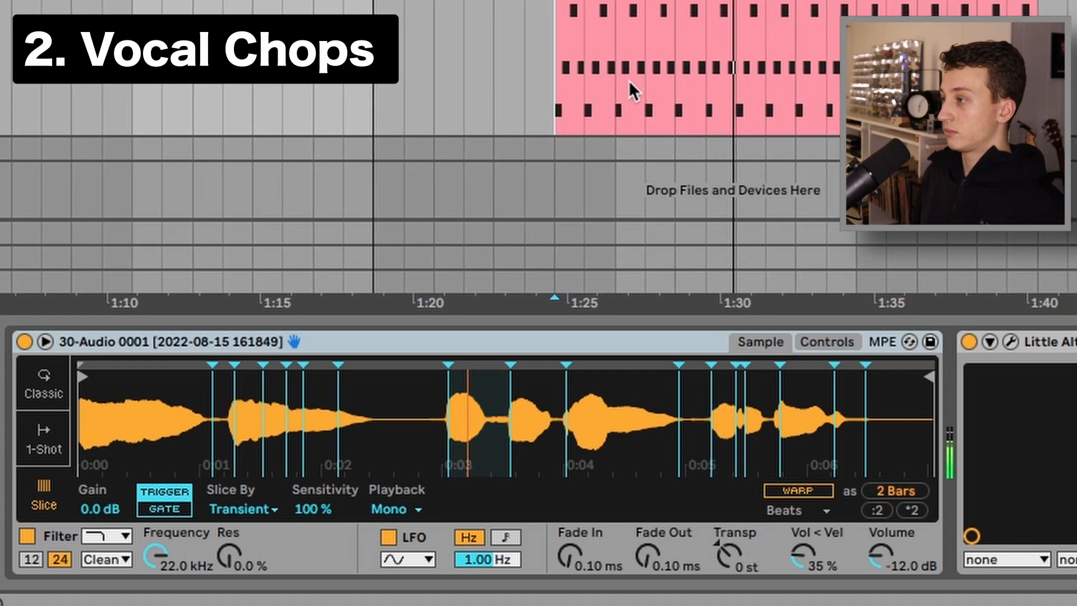
key("space")
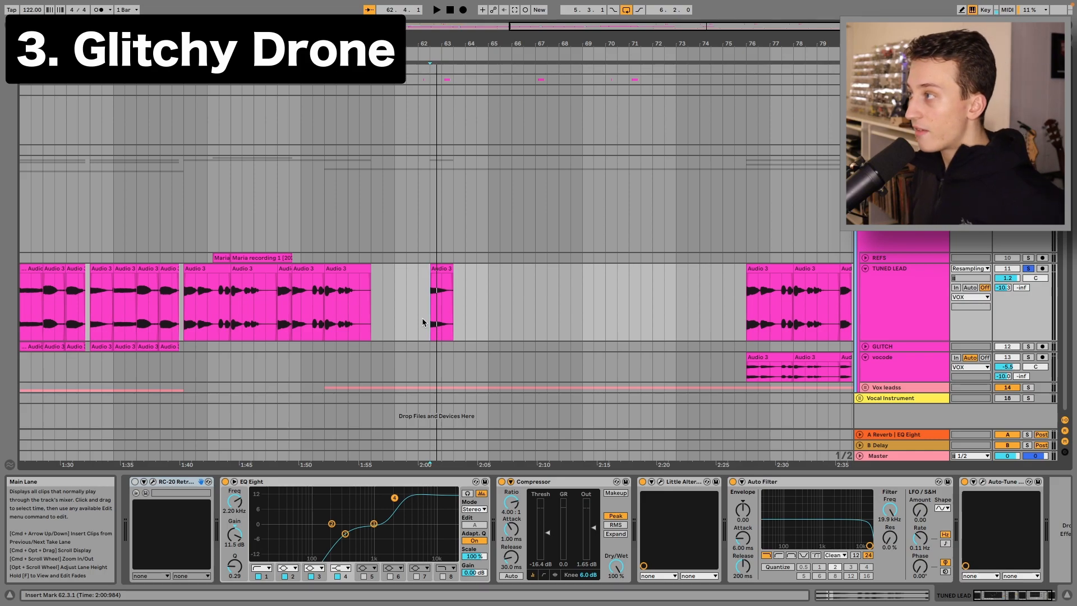
Open the short Audio 3 drone clip on the TUNED LEAD track and play it back
double_click(444, 270)
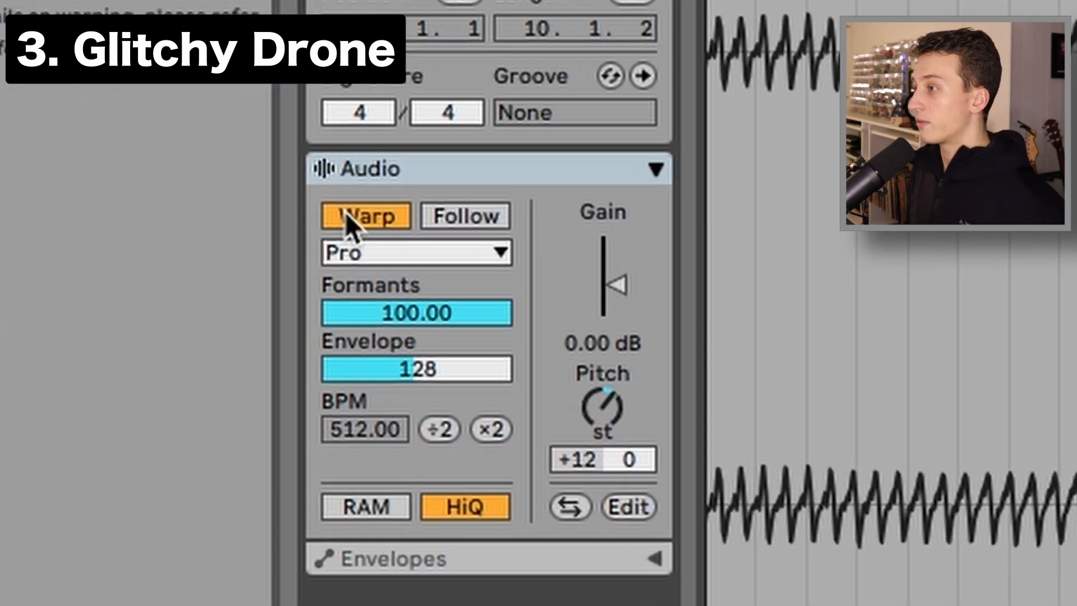
left_click(294, 275)
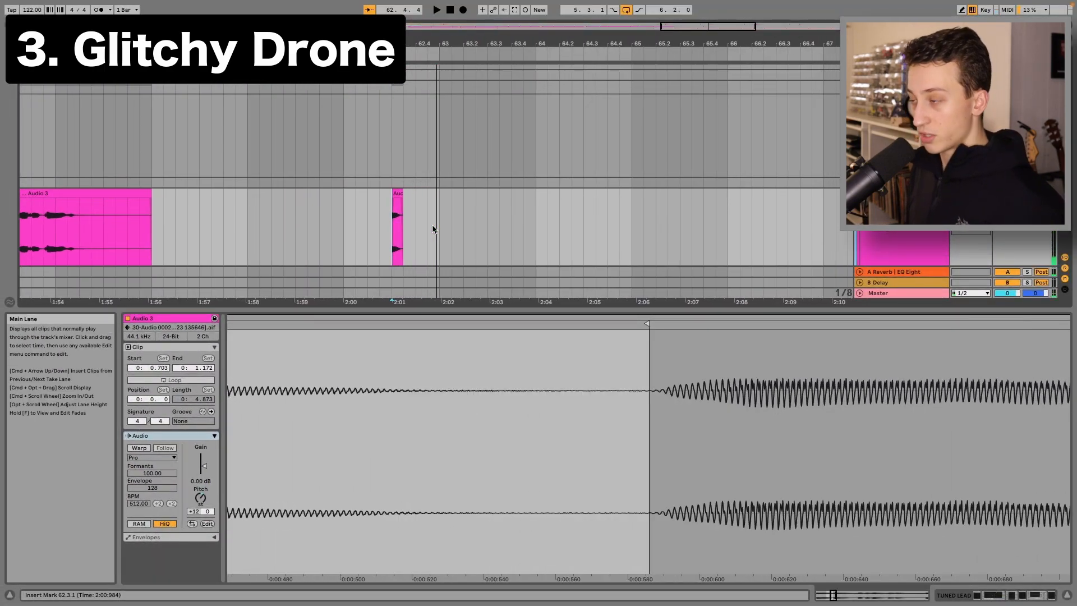
key("super+z")
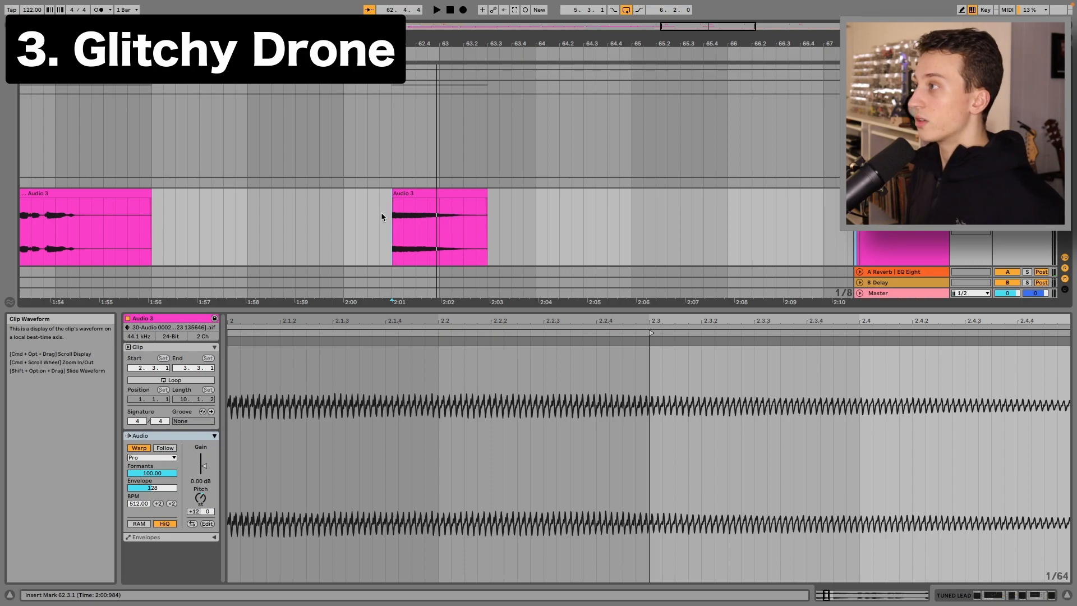
scroll(396, 224, "down", 2)
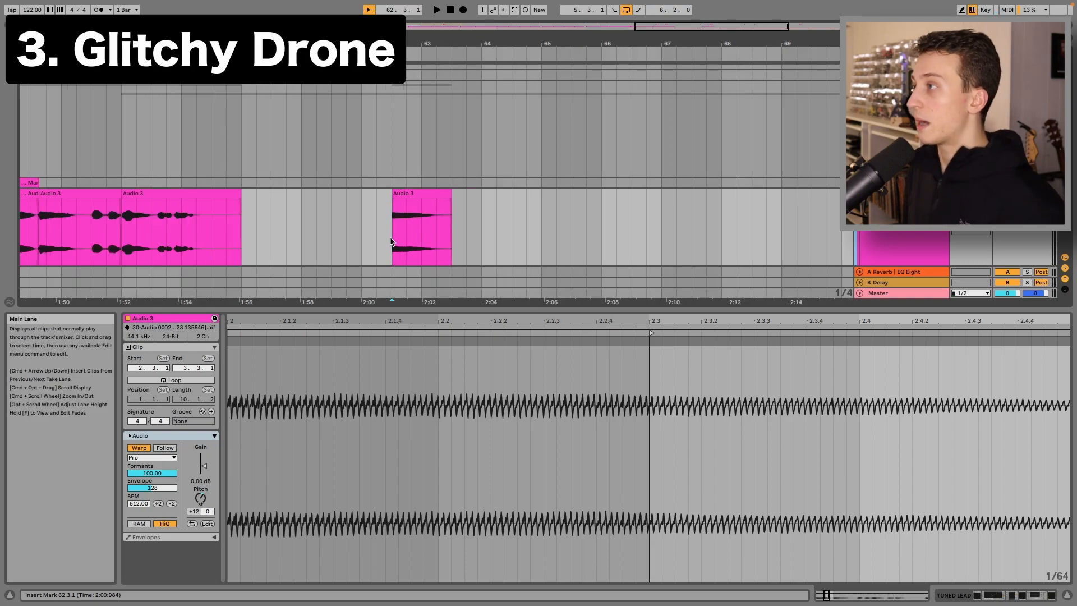
scroll(391, 242, "down", 2)
scroll(505, 336, "down", 4)
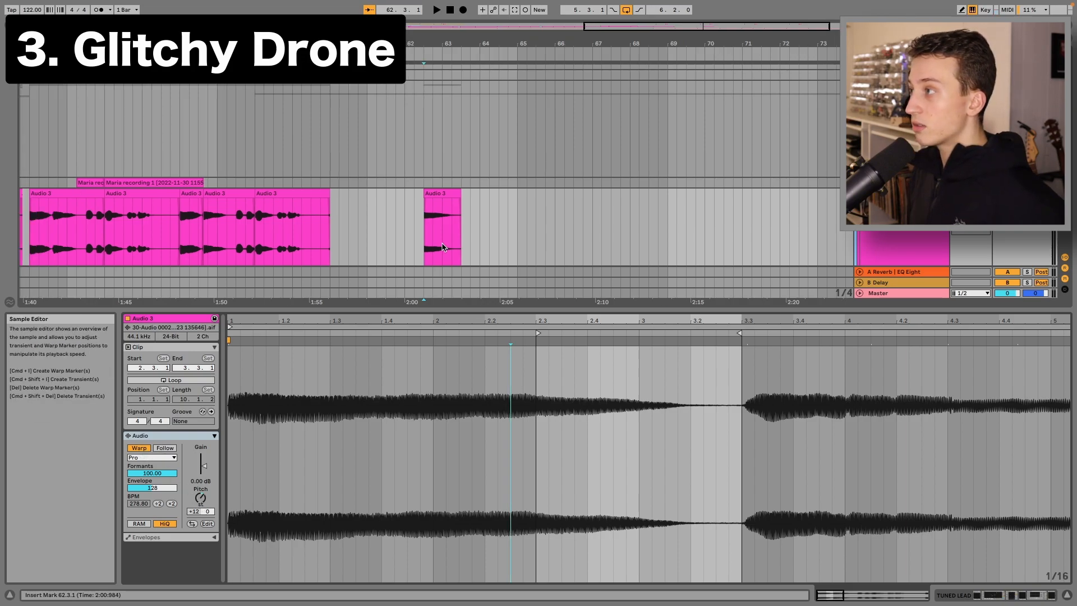
left_click(423, 237)
scroll(423, 238, "up", 2)
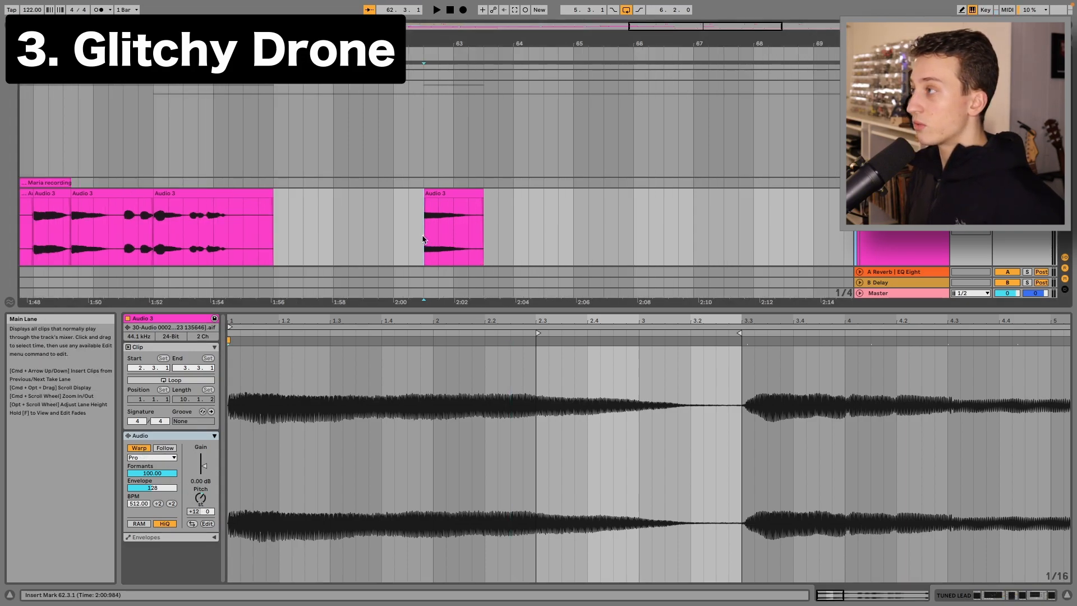
scroll(424, 238, "up", 2)
scroll(417, 240, "down", 1)
key("space")
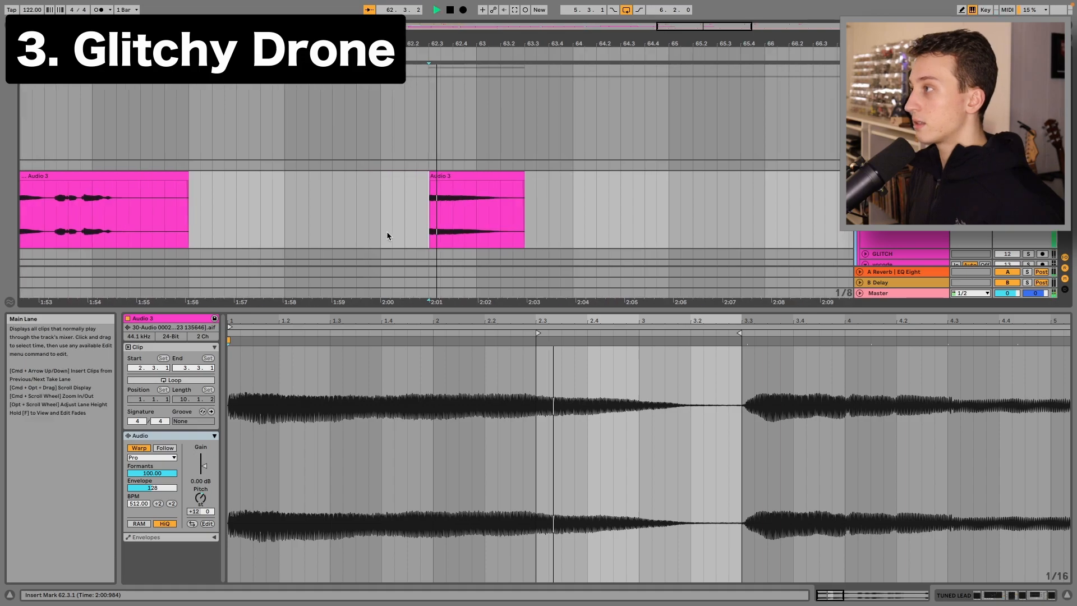
key("space")
Select an earlier Audio 3 clip in the chopped vocal sequence and play it back
scroll(387, 234, "down", 4)
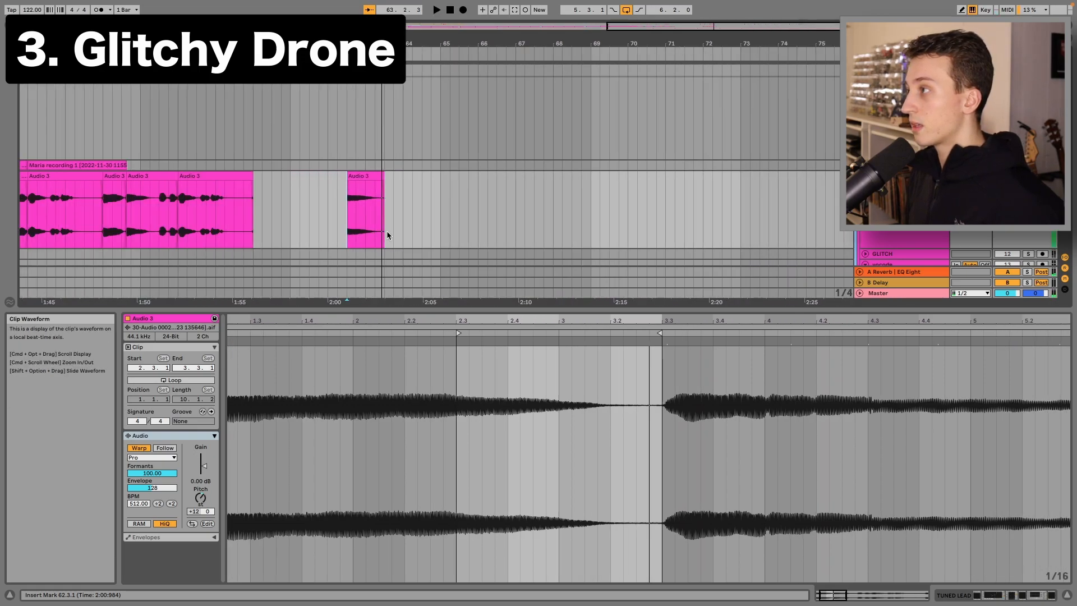
scroll(386, 231, "left", 5)
scroll(151, 235, "left", 6)
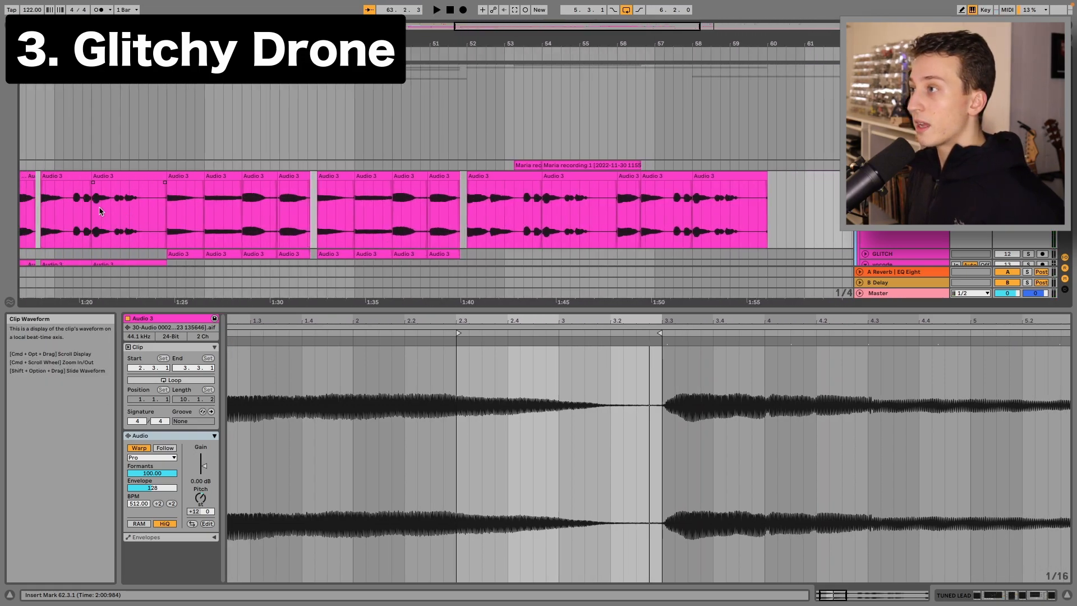
left_click(438, 231)
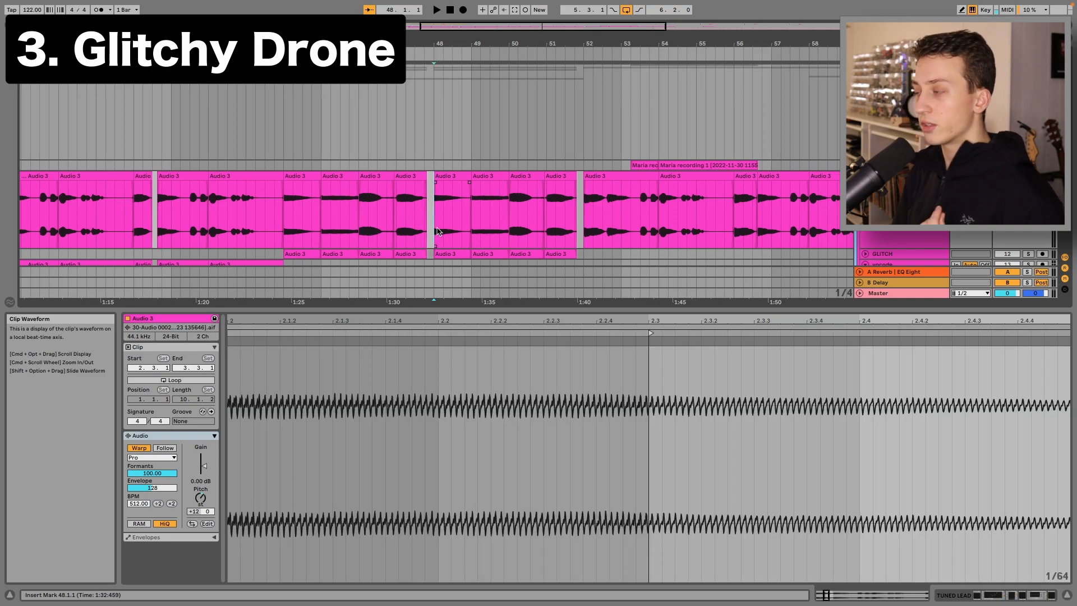
scroll(437, 232, "down", 2)
scroll(436, 235, "up", 3)
scroll(437, 236, "right", 2)
key("space")
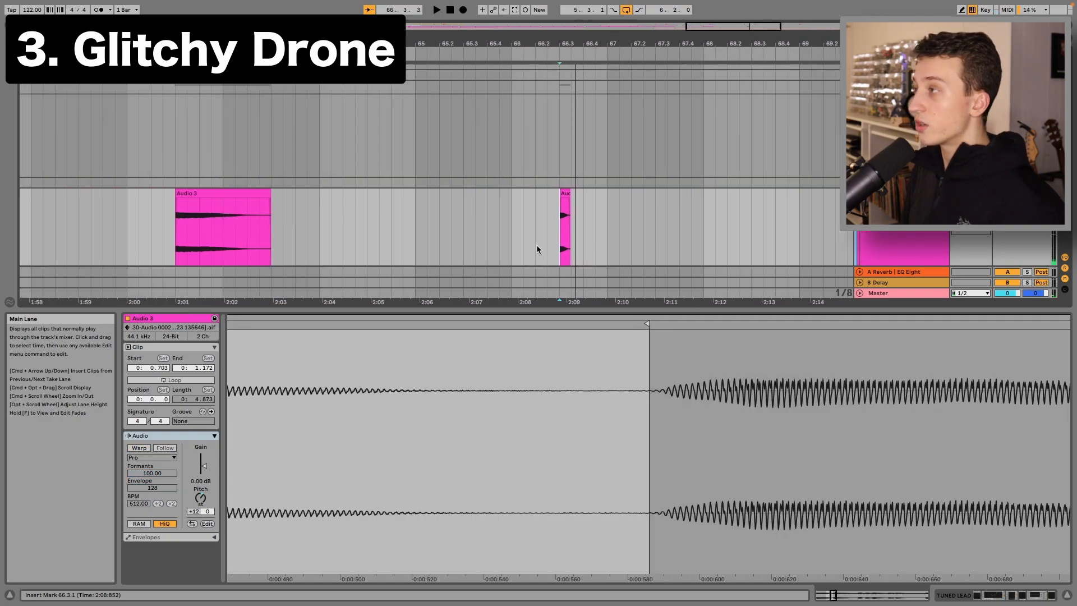
Select the Audio 3 clip at about 2:01 and play it back
scroll(536, 246, "left", 1)
key("space")
key("space")
scroll(379, 243, "left", 5)
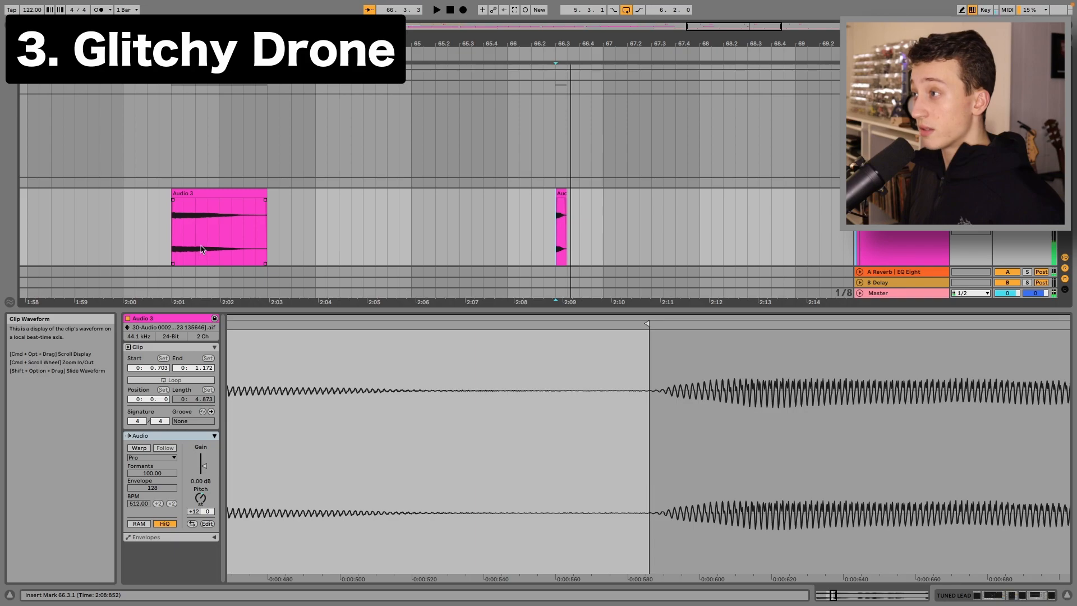
left_click(178, 248)
key("space")
key("space")
Inspect the drone clip's waveform around its loop end and play the clip again
scroll(692, 230, "right", 1)
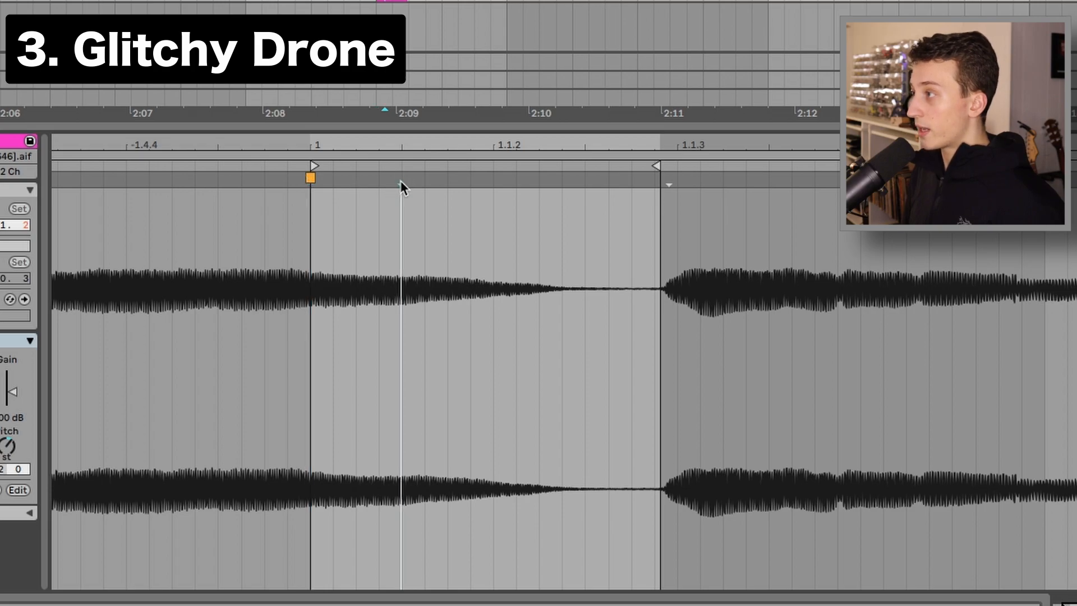
mouse_move(664, 185)
left_mouse_down()
mouse_move(655, 183)
mouse_move(1072, 179)
left_mouse_up()
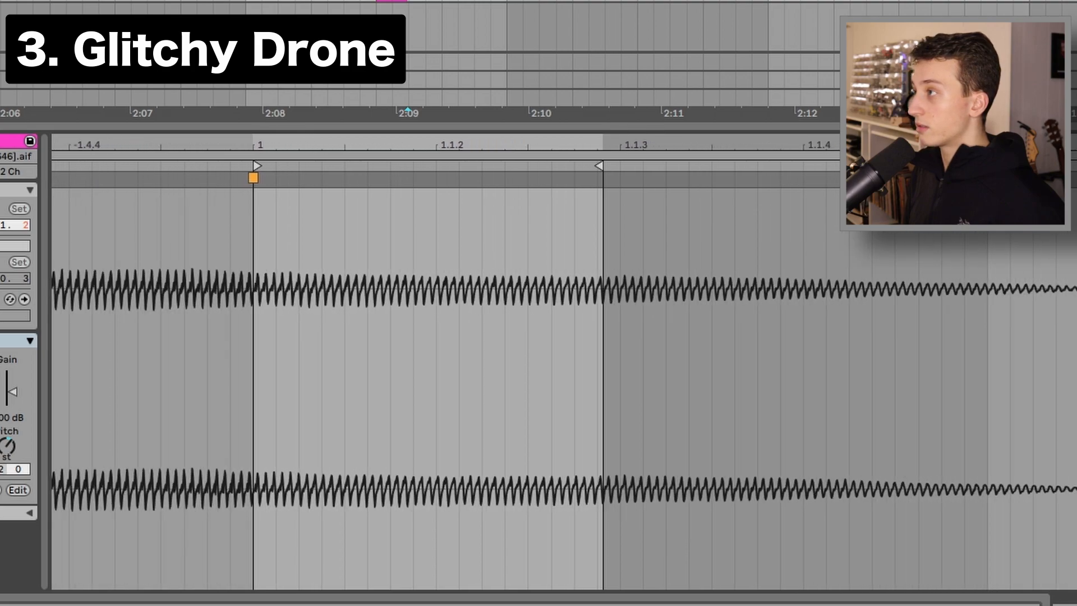
left_click(409, 3)
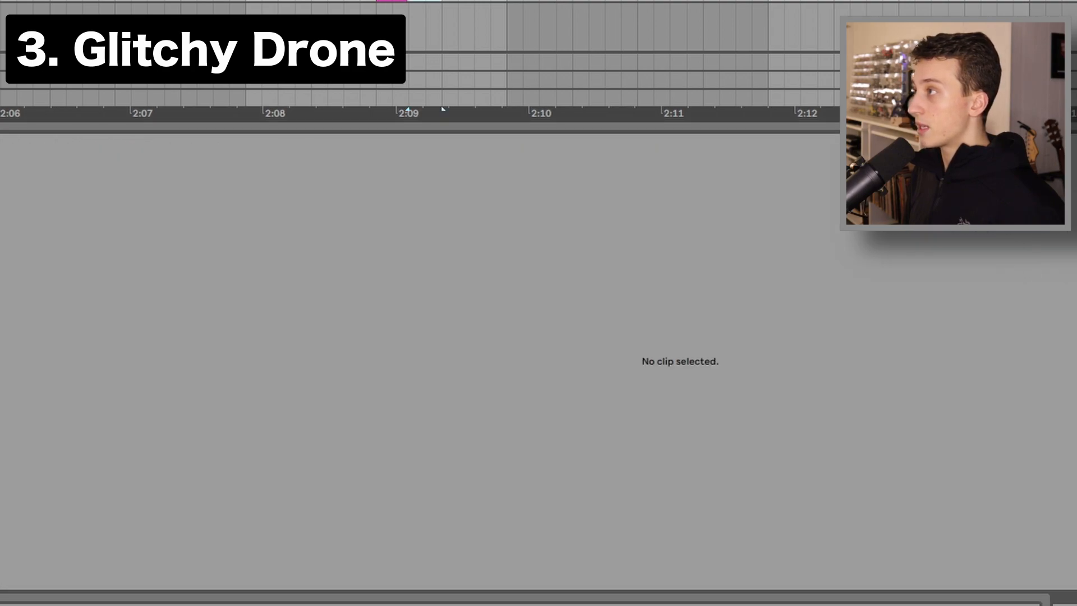
left_click_drag(408, 1, 507, 1)
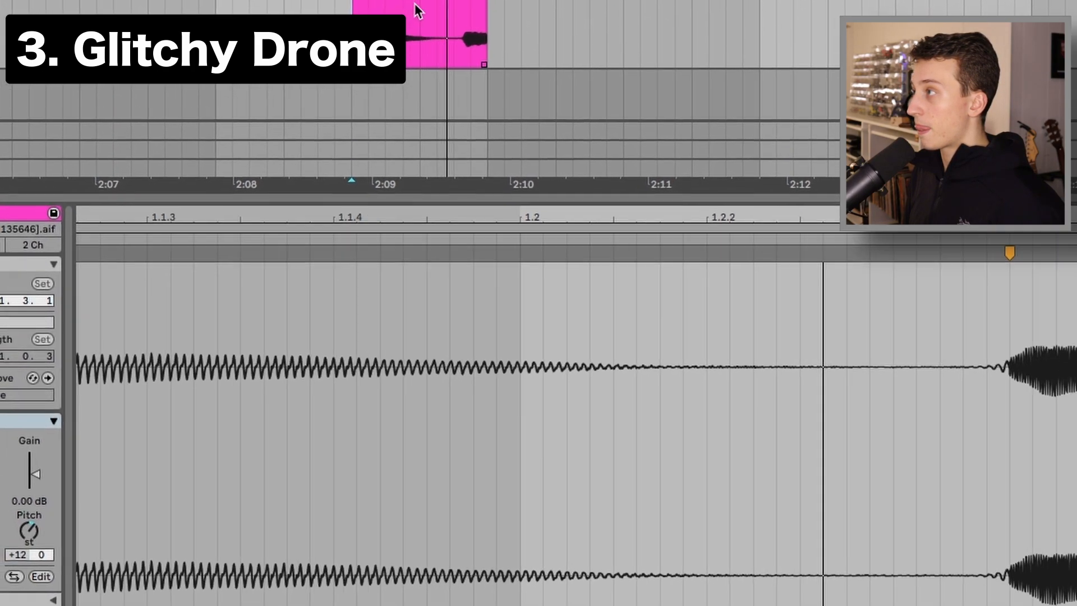
key("space")
left_click_drag(415, 78, 376, 144)
key("space")
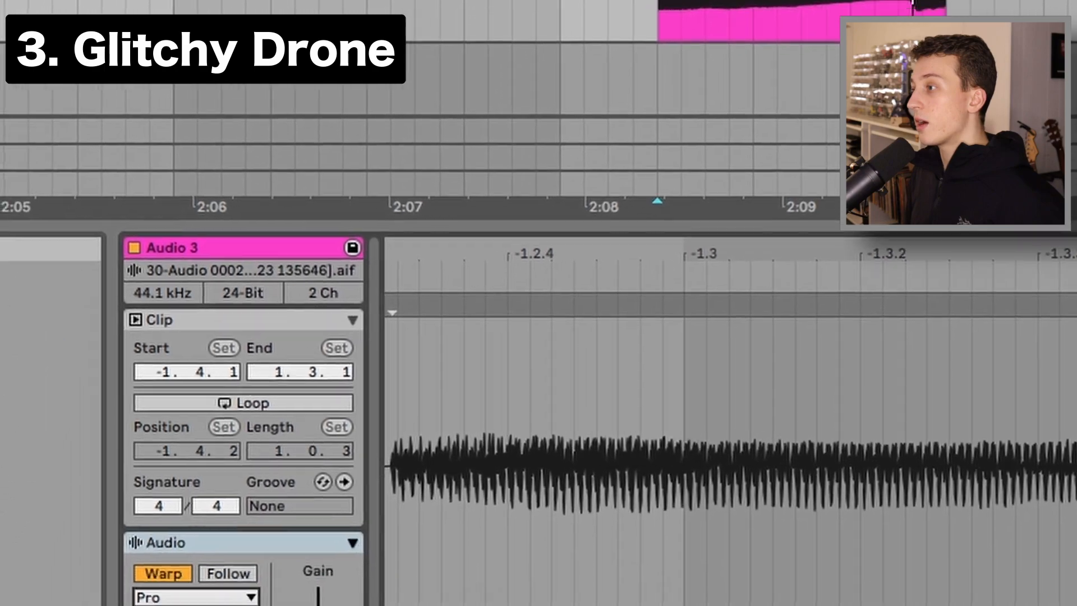
Set the drone clip's warp mode to Complex Pro
left_click(194, 595)
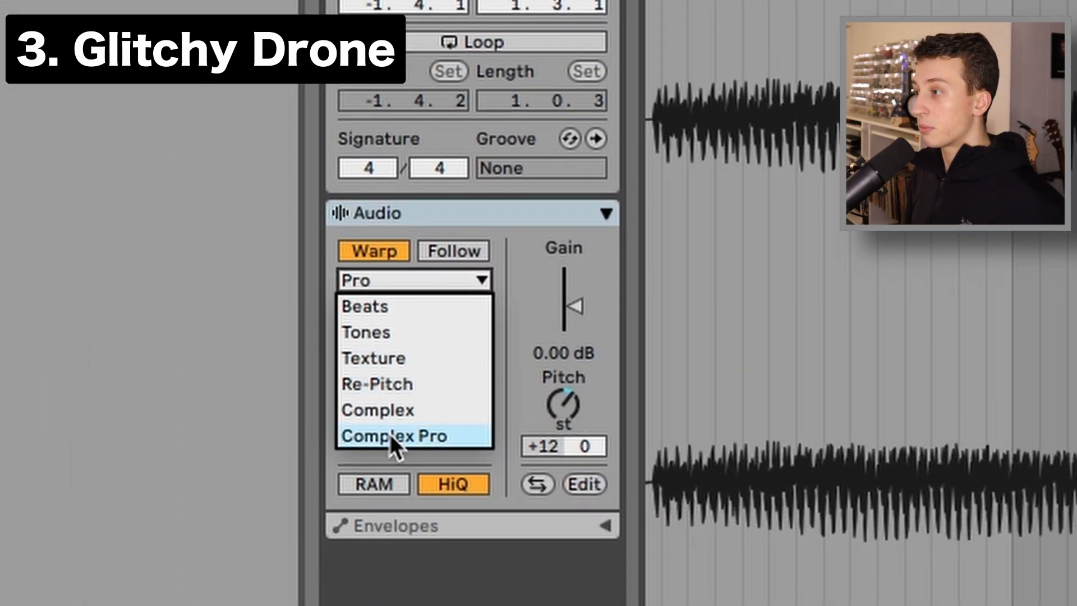
left_click(280, 589)
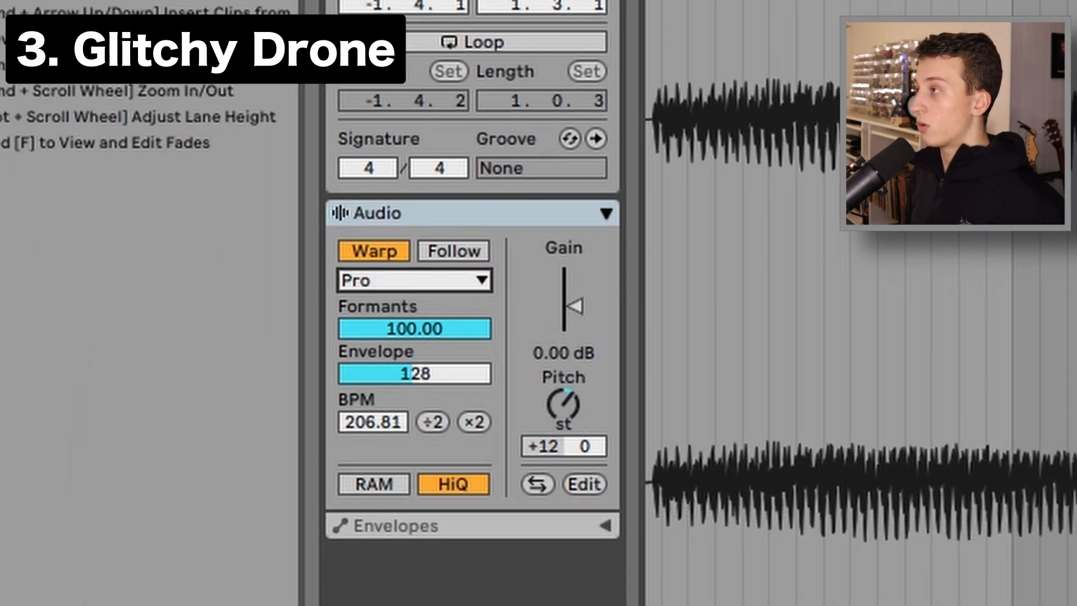
left_click(432, 282)
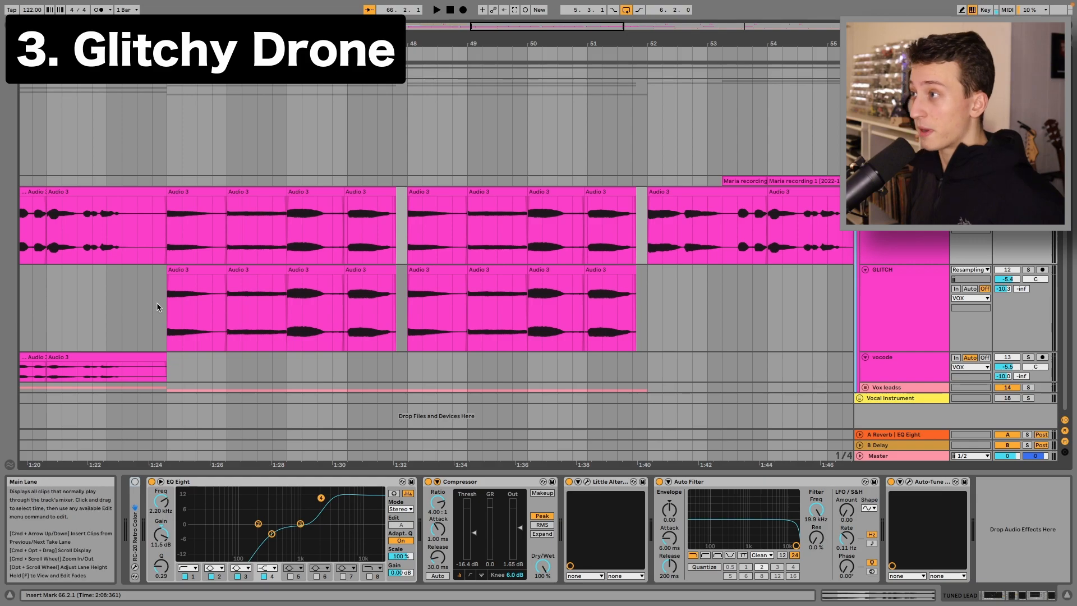
Solo the GLITCH track and fold the TUNED LEAD track above it
left_click(179, 282)
left_click(1029, 271)
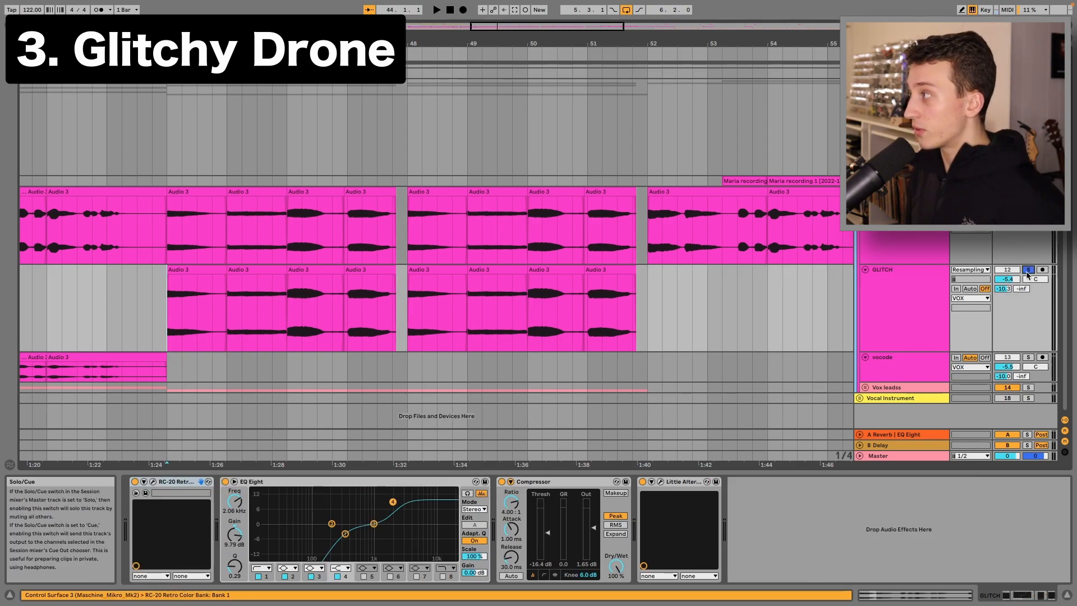
left_click(864, 191)
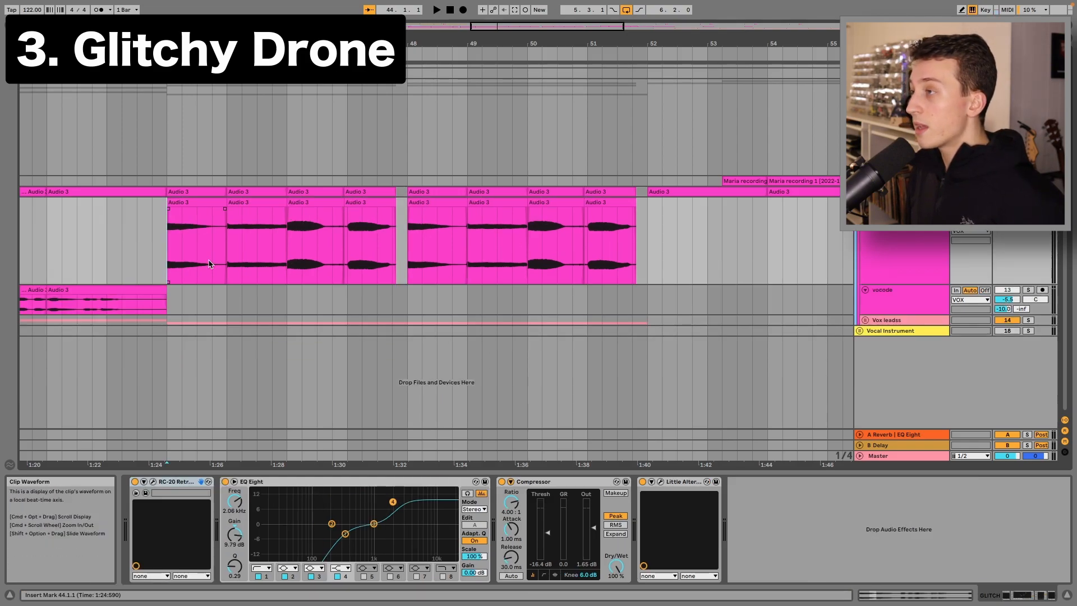
Select a GLITCH track clip, view its Beats warp mode options, and play it back
left_click(170, 235)
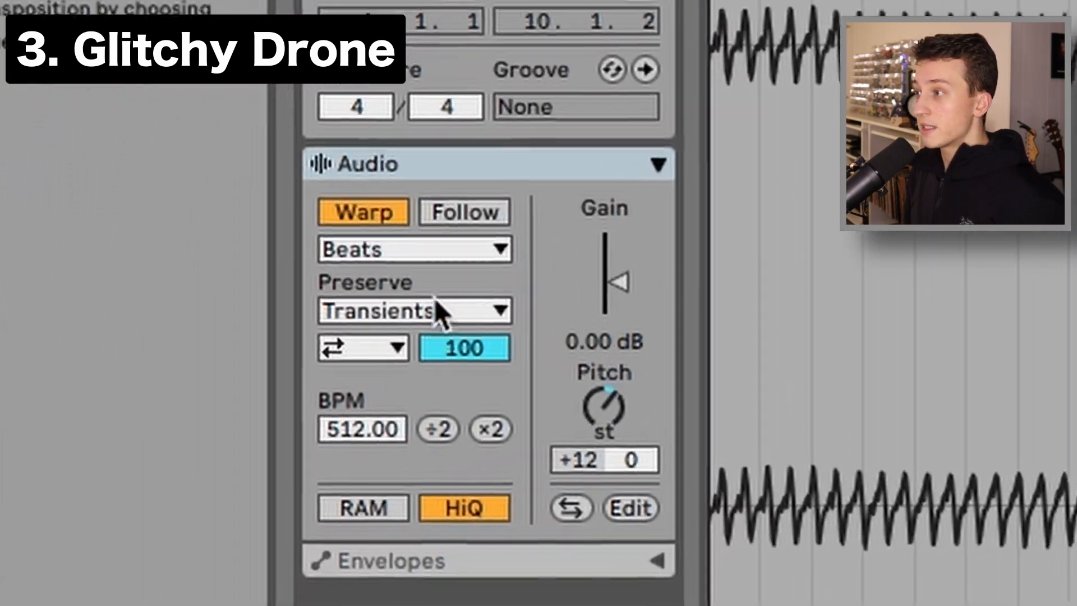
left_click(370, 302)
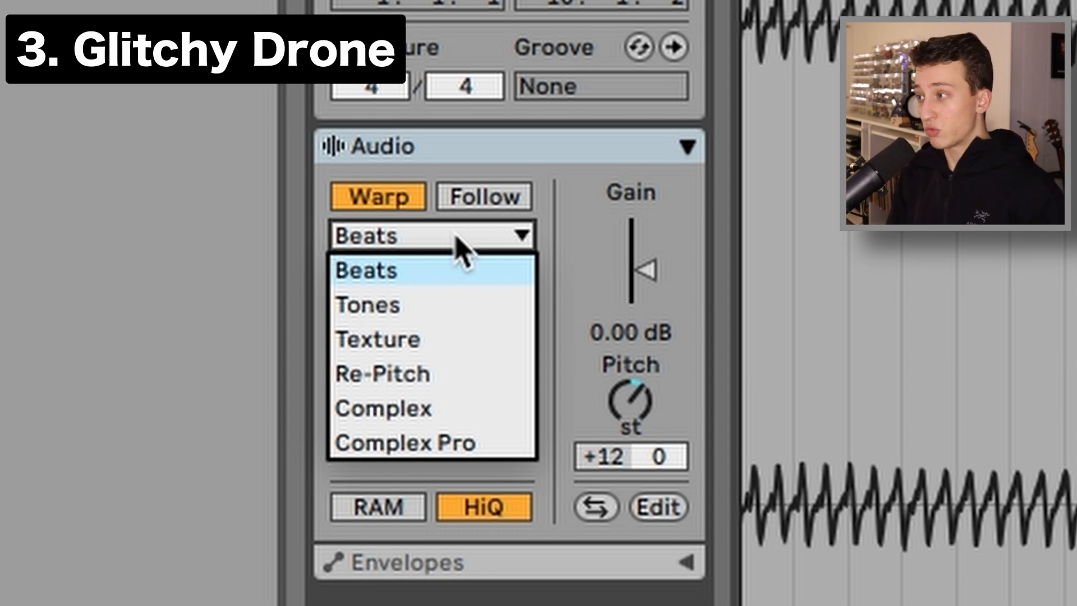
key("Escape")
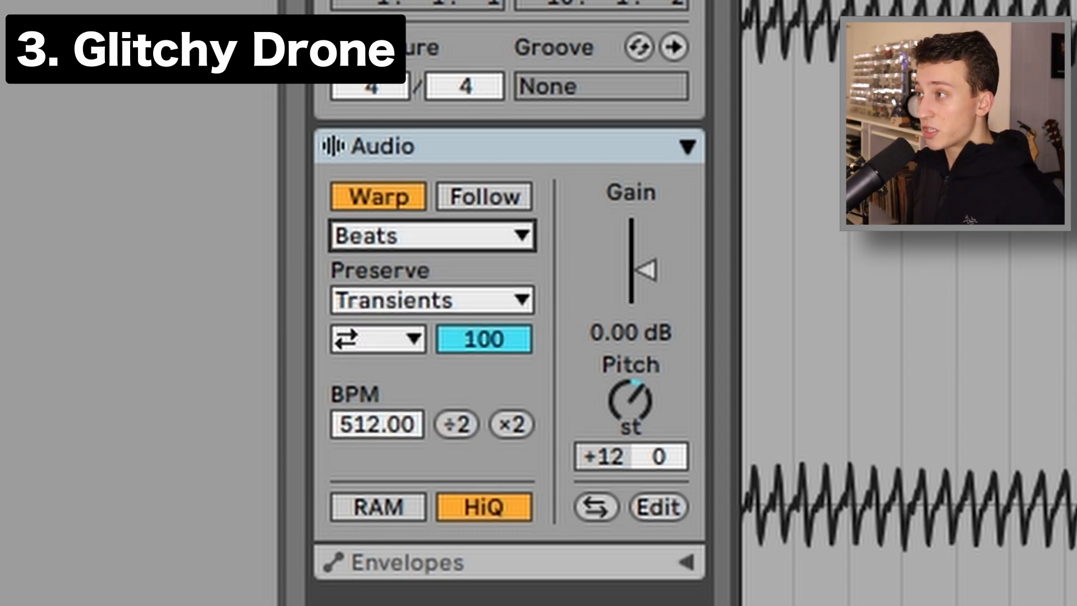
key("space")
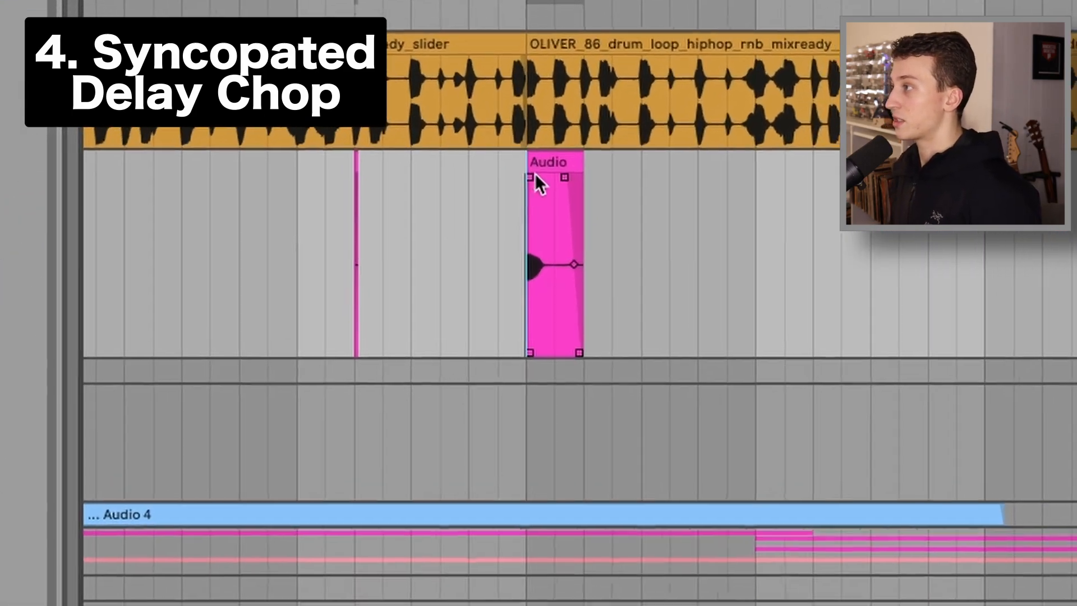
Select the short Audio clip in the syncopated delay chop section and play it back
left_click(532, 200)
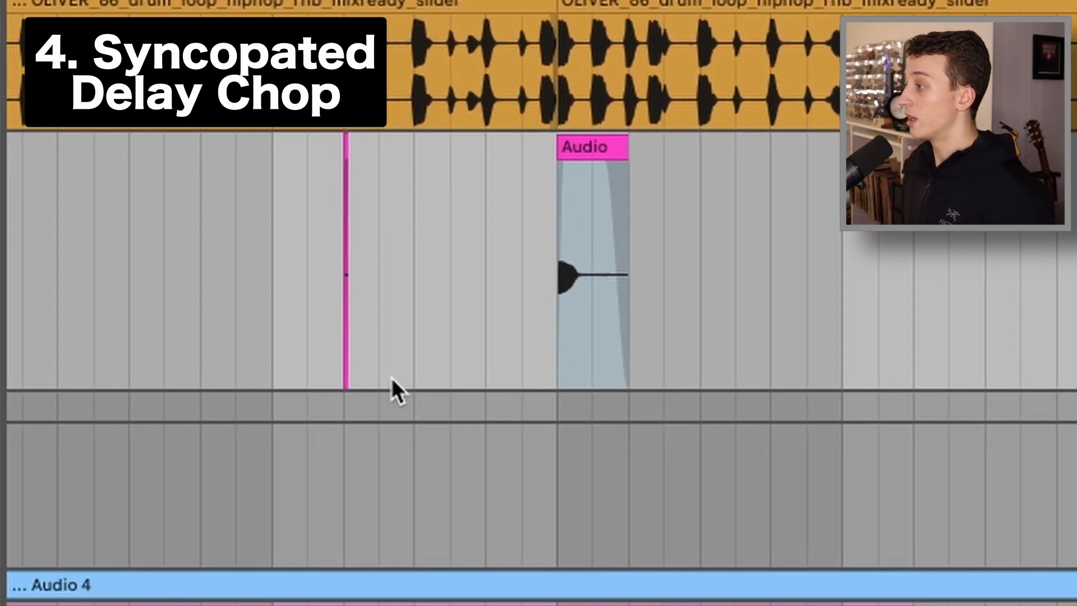
left_click(569, 213)
key("space")
key("space")
key("space")
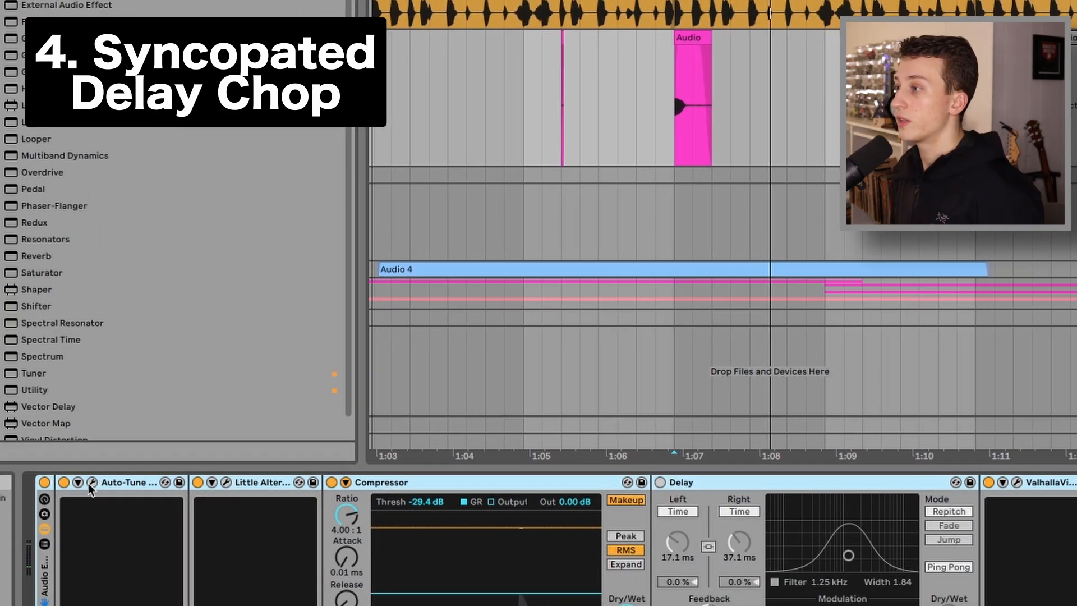
Open the Little AlterBoy plugin window to check its pitch settings, then close it
left_click(90, 484)
left_click(58, 133)
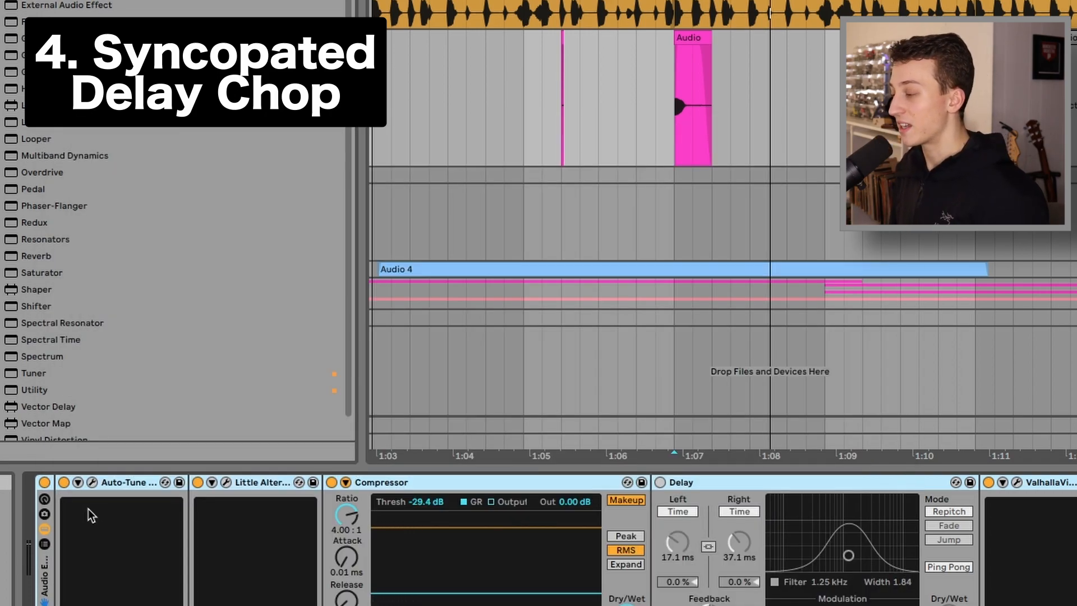
left_click(226, 485)
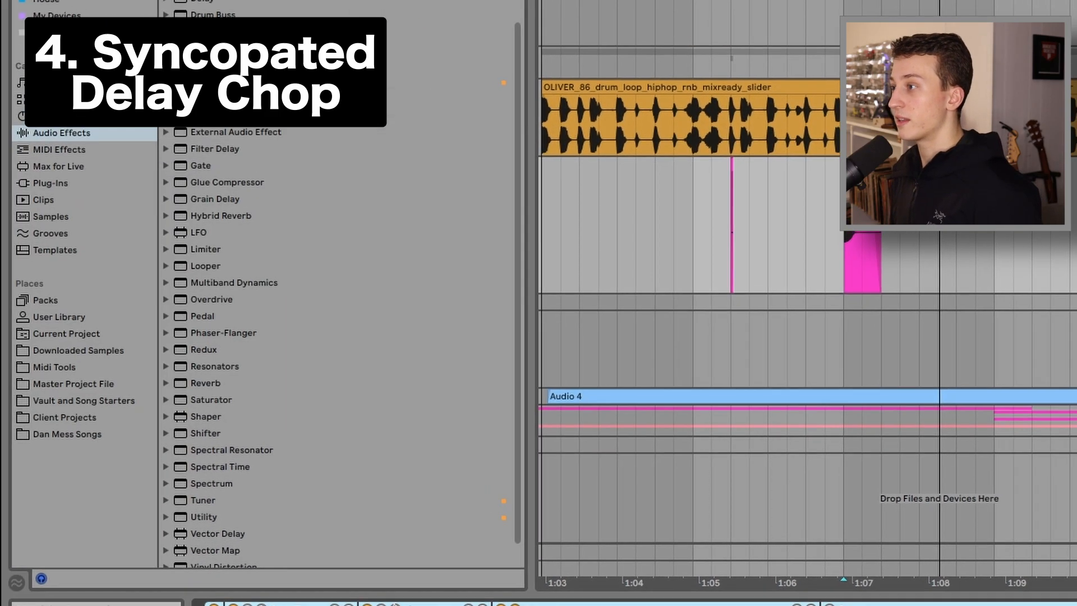
left_click(394, 605)
left_click_drag(160, 310, 161, 313)
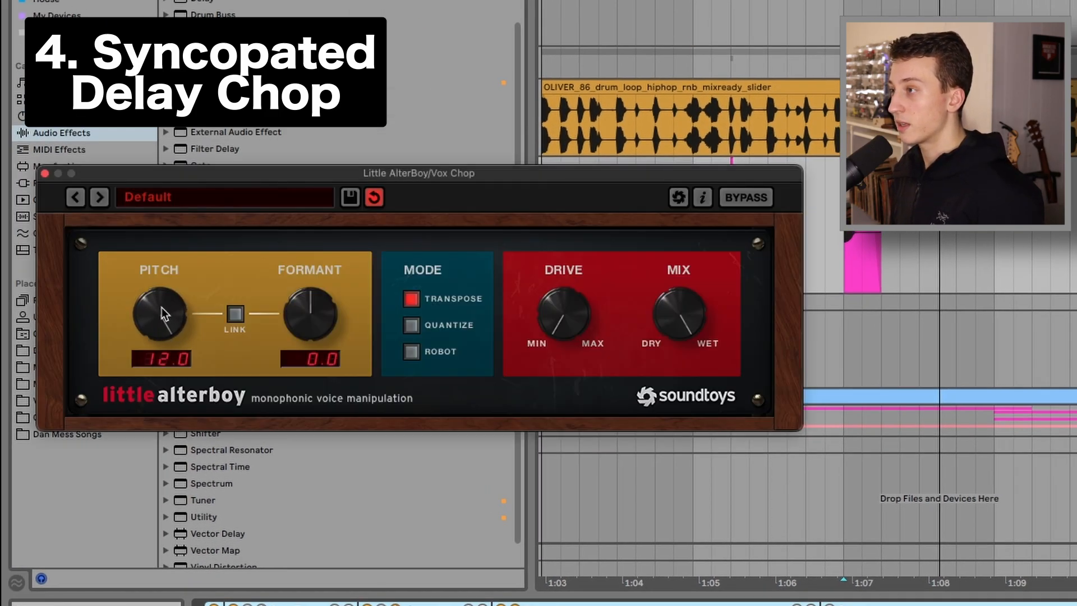
left_click_drag(163, 321, 156, 154)
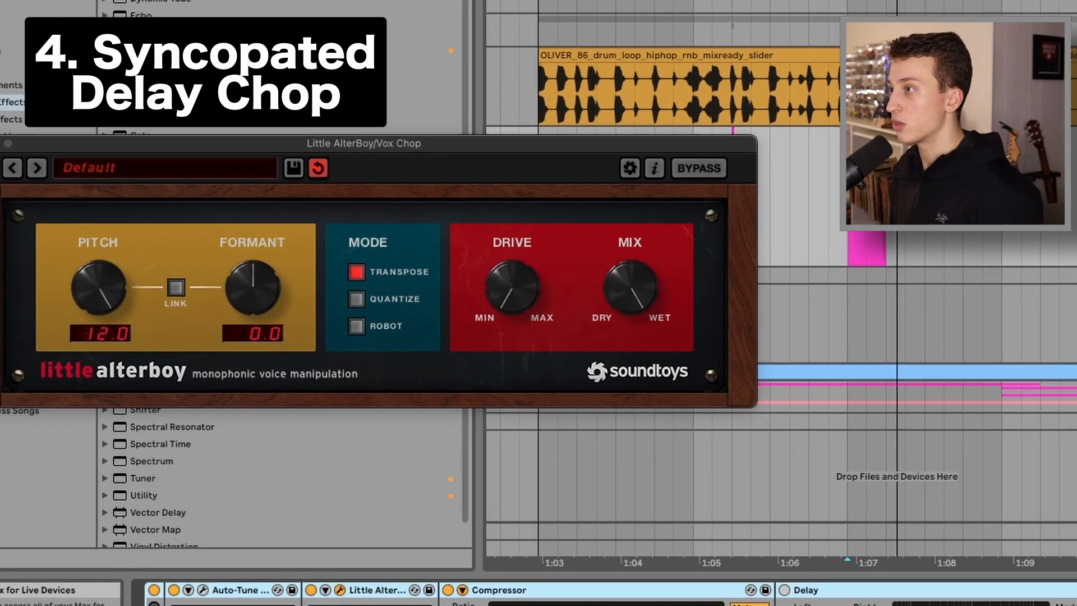
left_click(45, 173)
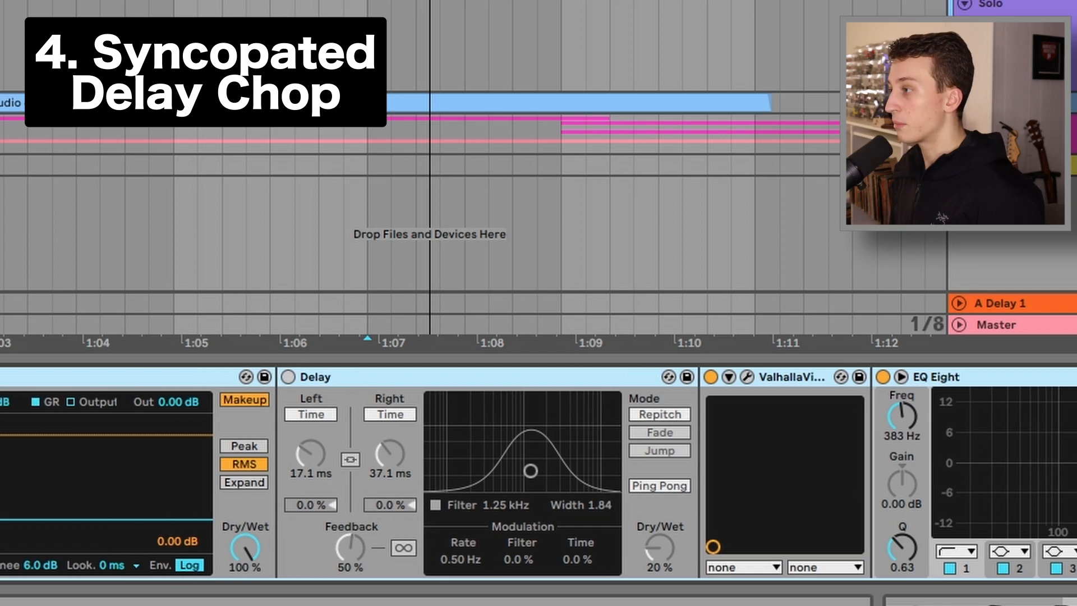
Delete the Delay device from the vocal chop's effect chain
scroll(56, 389, "right", 3)
left_click(190, 377)
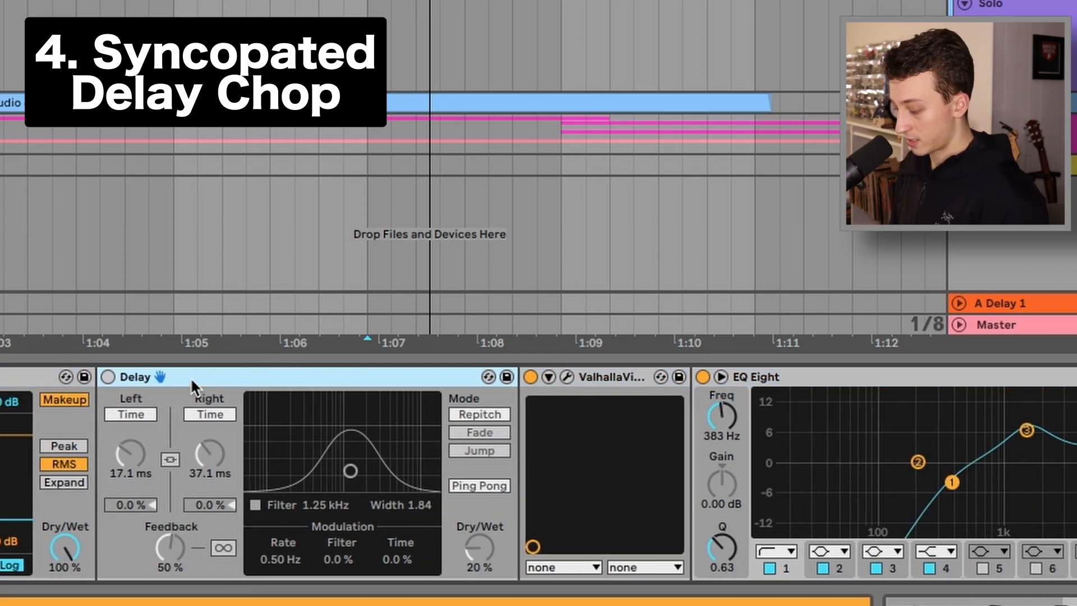
key("Delete")
Inspect the ValhallaVintageVerb and EQ Eight devices and play back the chop
left_click(127, 376)
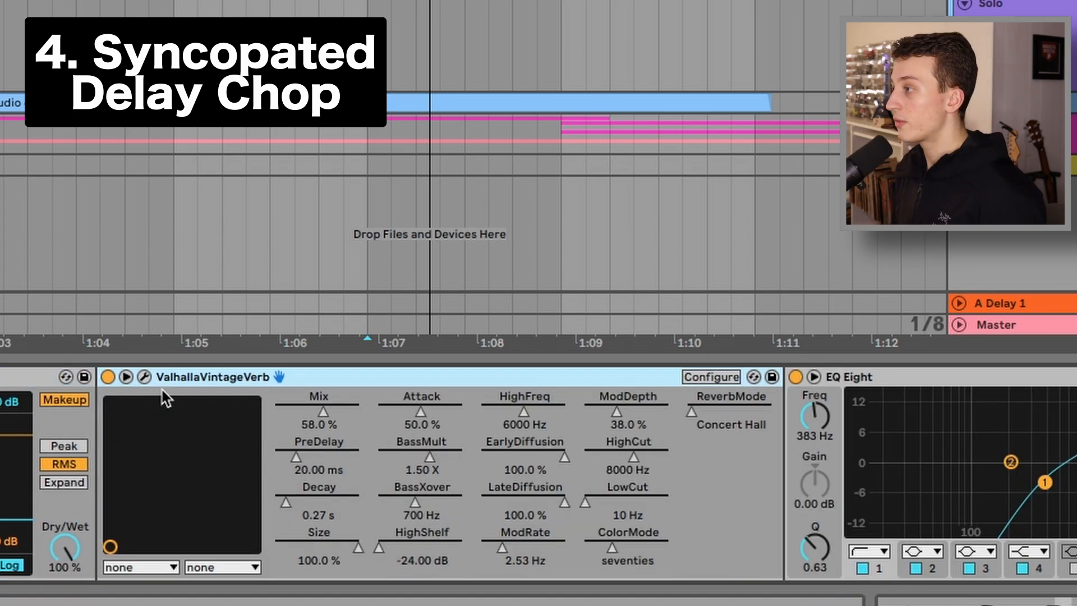
left_click(126, 377)
left_click(432, 379)
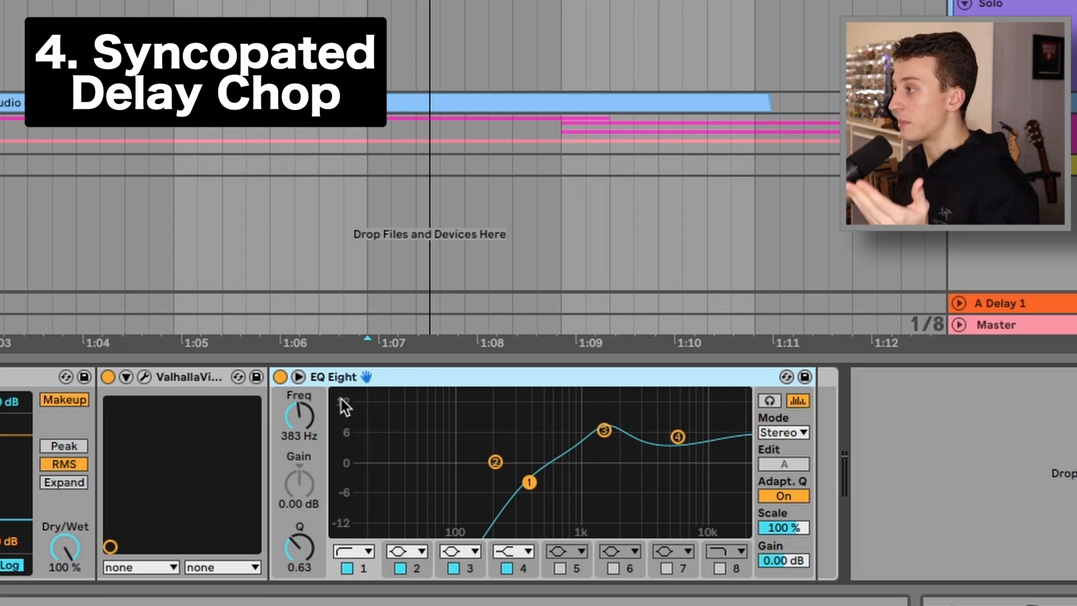
key("space")
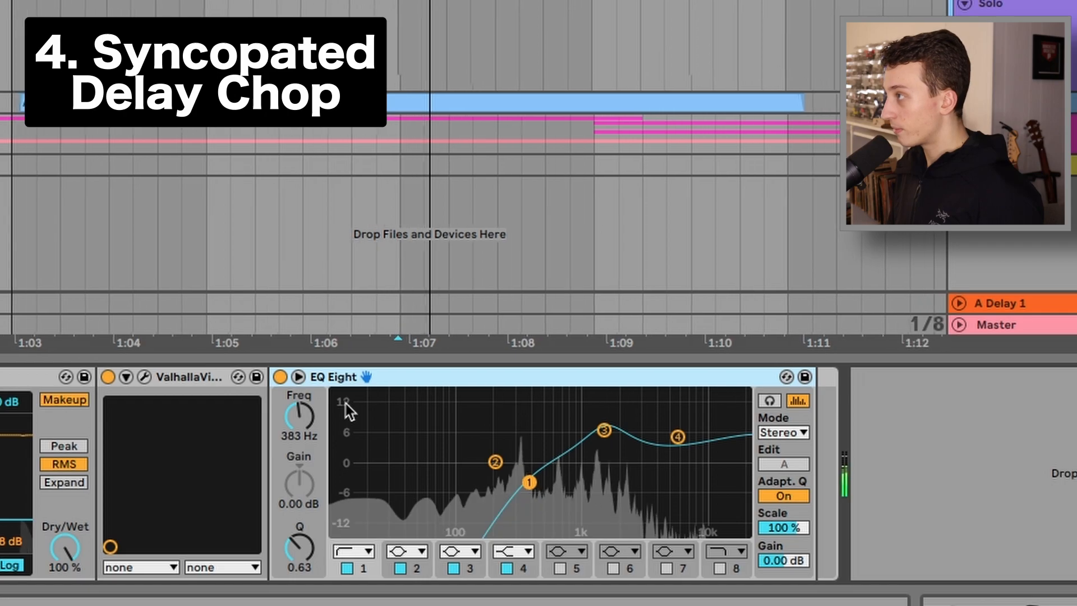
key("space")
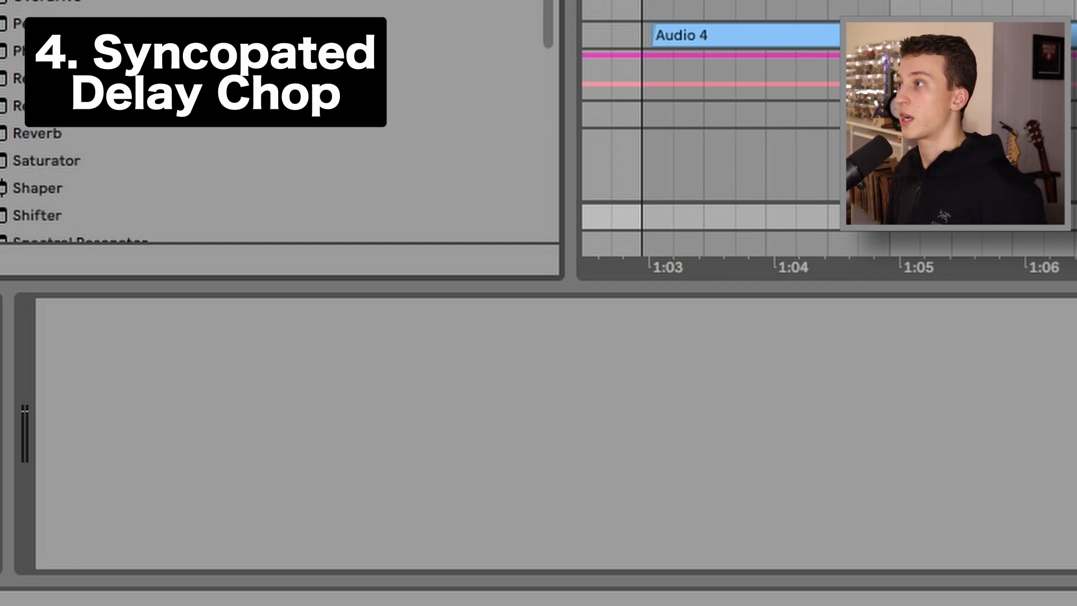
Add a Delay inside a new Audio Effect Rack and set its synced left and right delay times to 4
left_click_drag(68, 2, 127, 405)
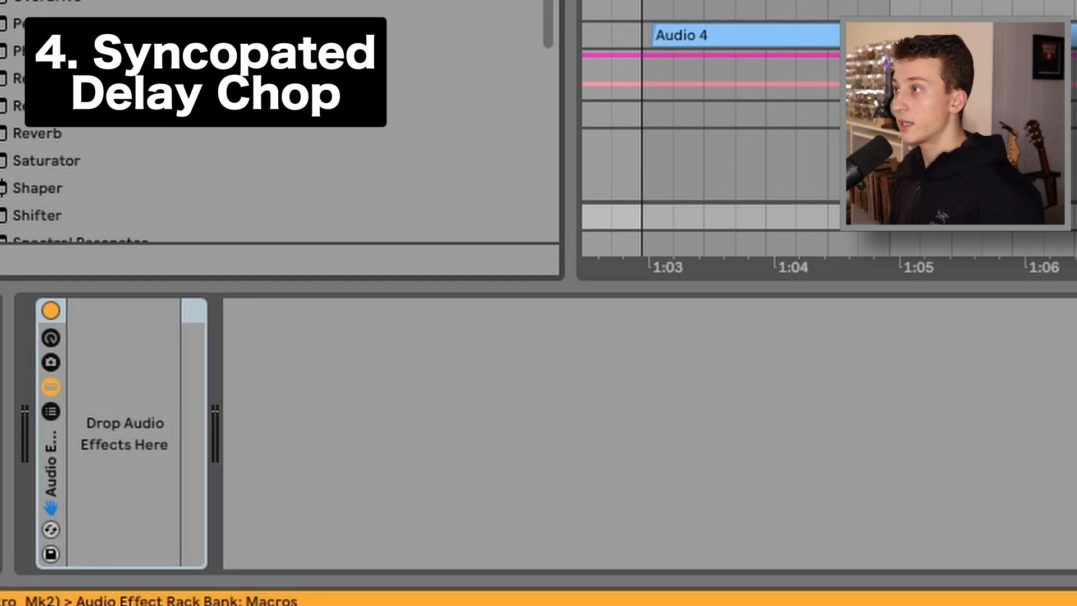
left_click_drag(34, 3, 76, 416)
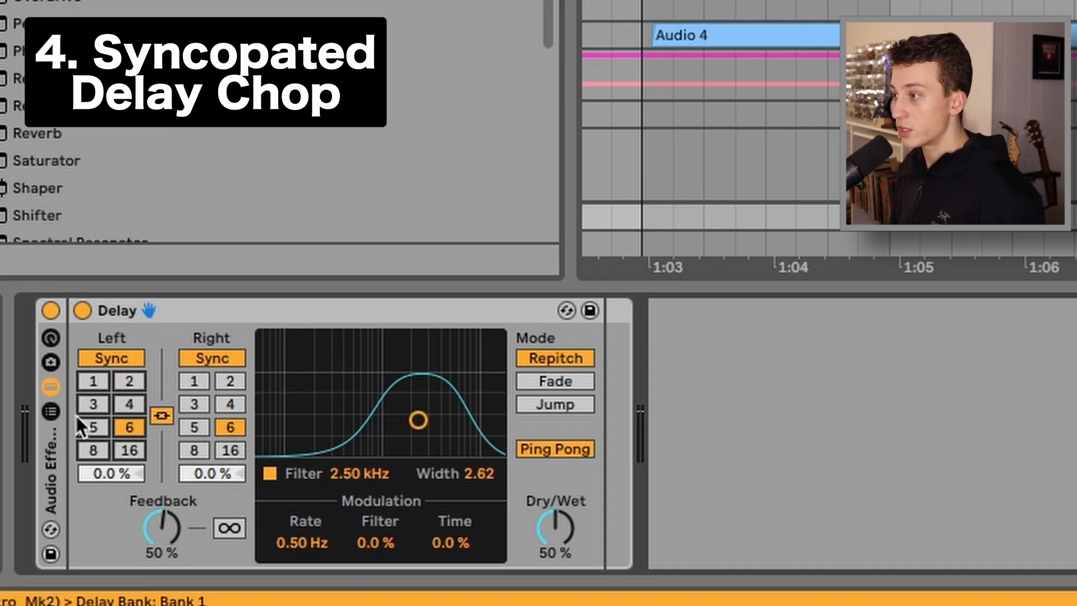
left_click(135, 399)
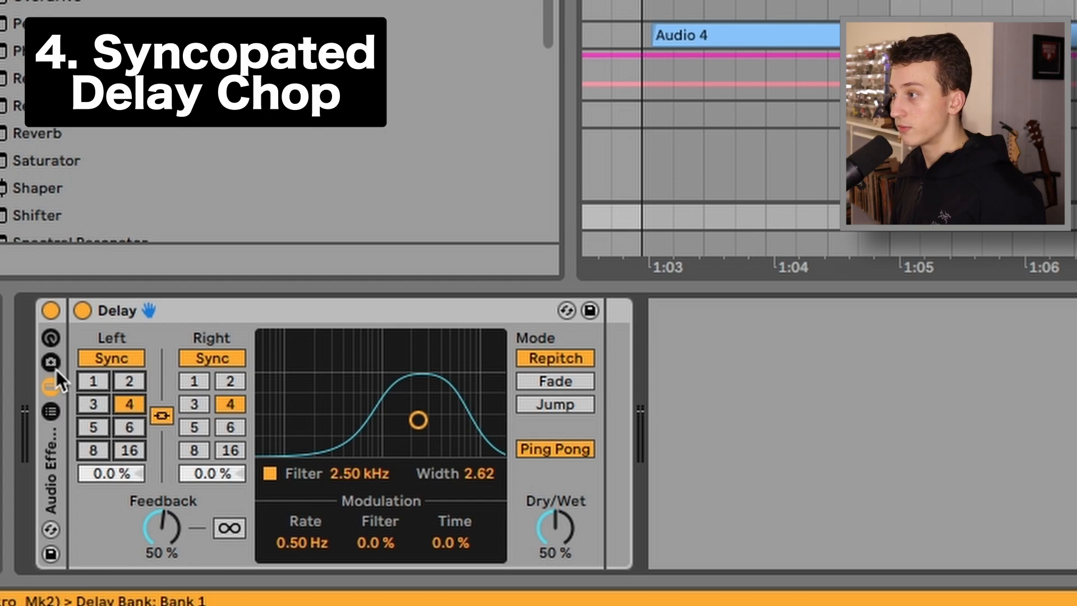
Show the rack's chain list, create a second chain, and place its own Delay device in it
left_click(51, 409)
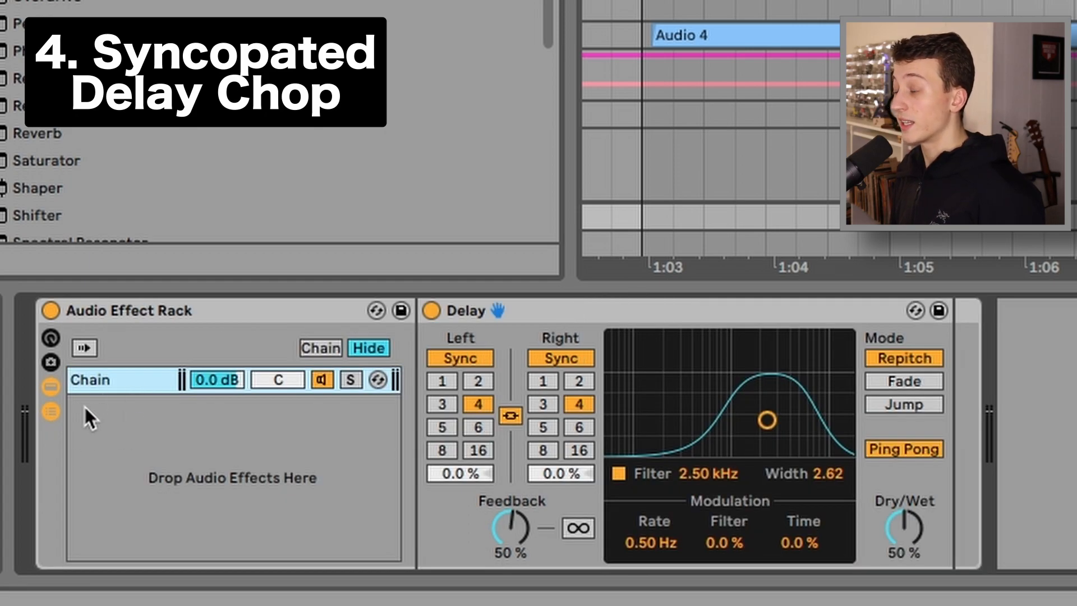
right_click(93, 436)
left_click(115, 489)
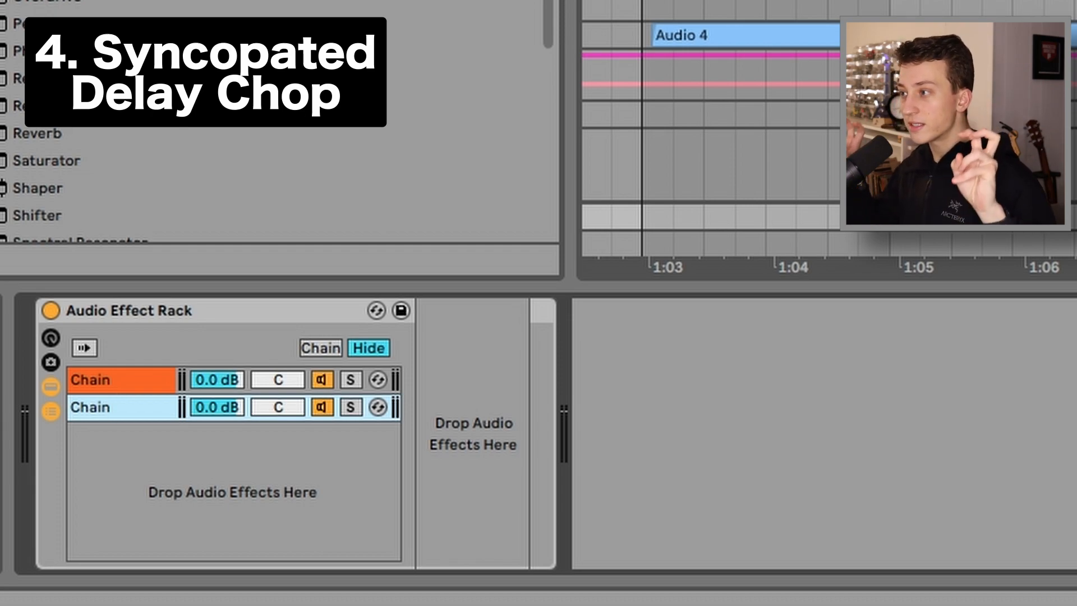
left_click_drag(84, 2, 111, 413)
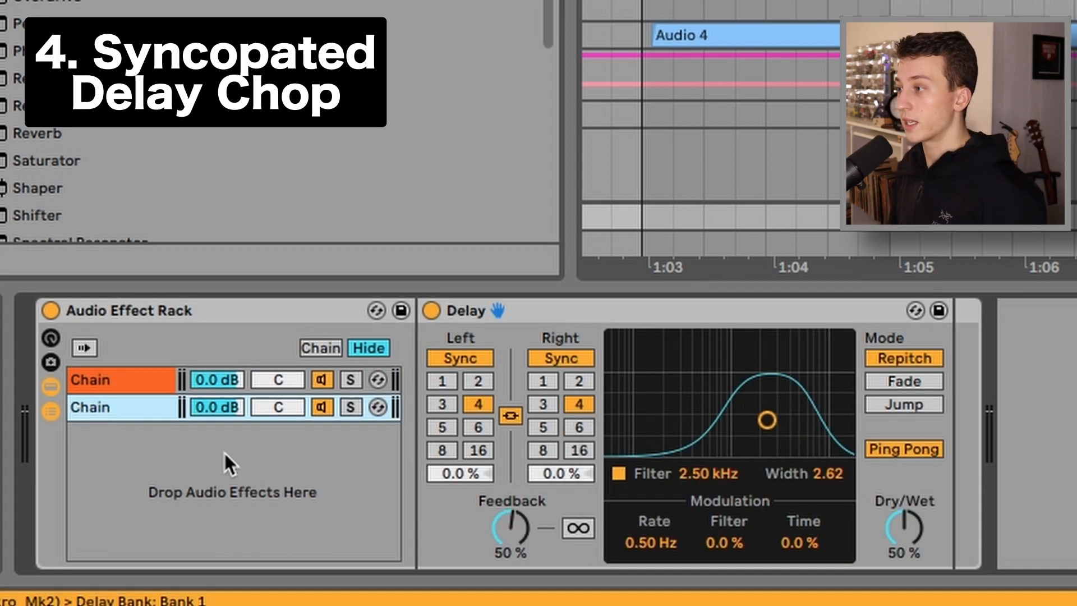
Deactivate the second chain and rename the first chain 1st Delay
left_click(320, 407)
left_click(118, 412)
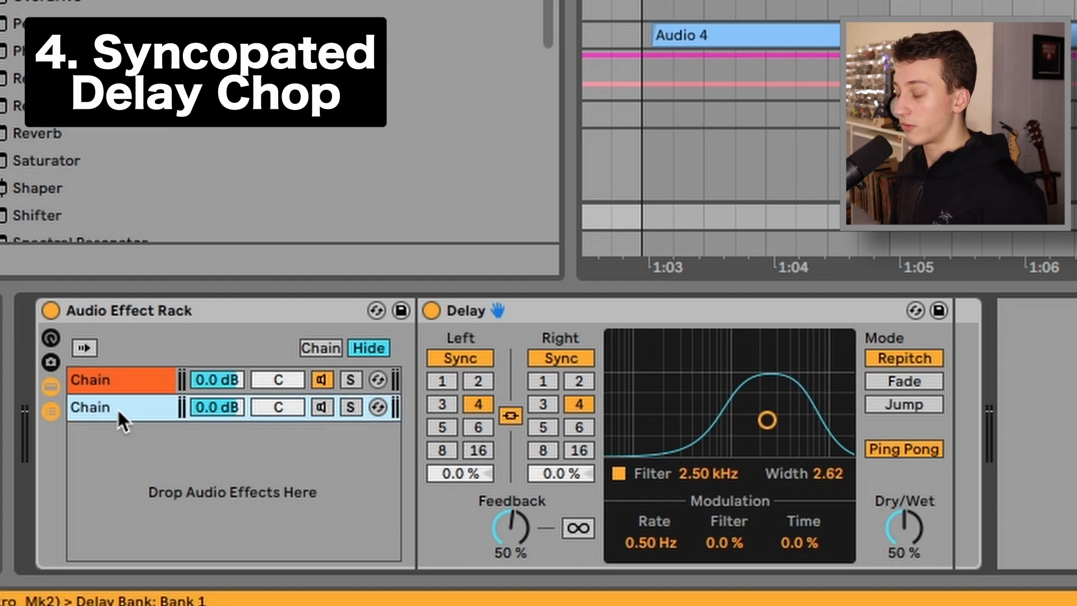
left_click(126, 377)
key("ctrl+r")
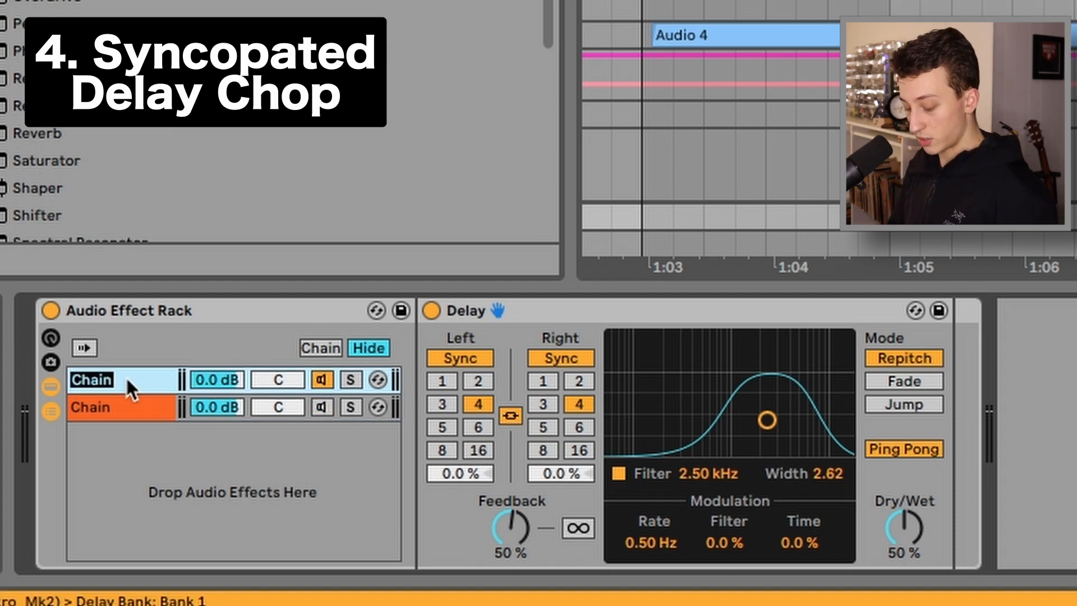
type("1st Delay")
key("Return")
Play back and shape the 1st Delay's filter to about 1.08 kHz with a width of about 3.74
key("space")
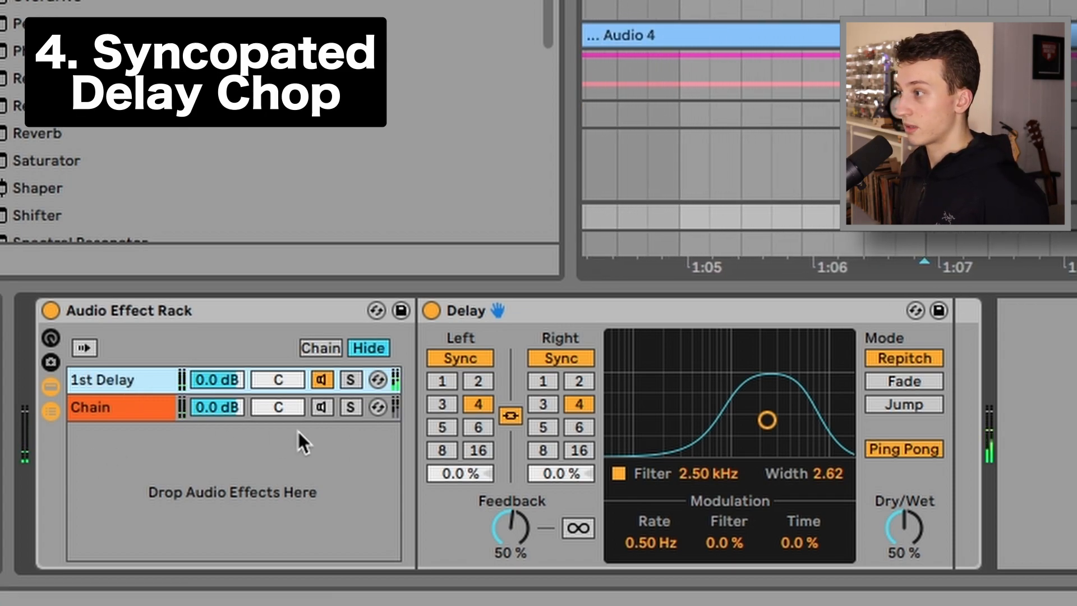
left_click_drag(709, 410, 678, 395)
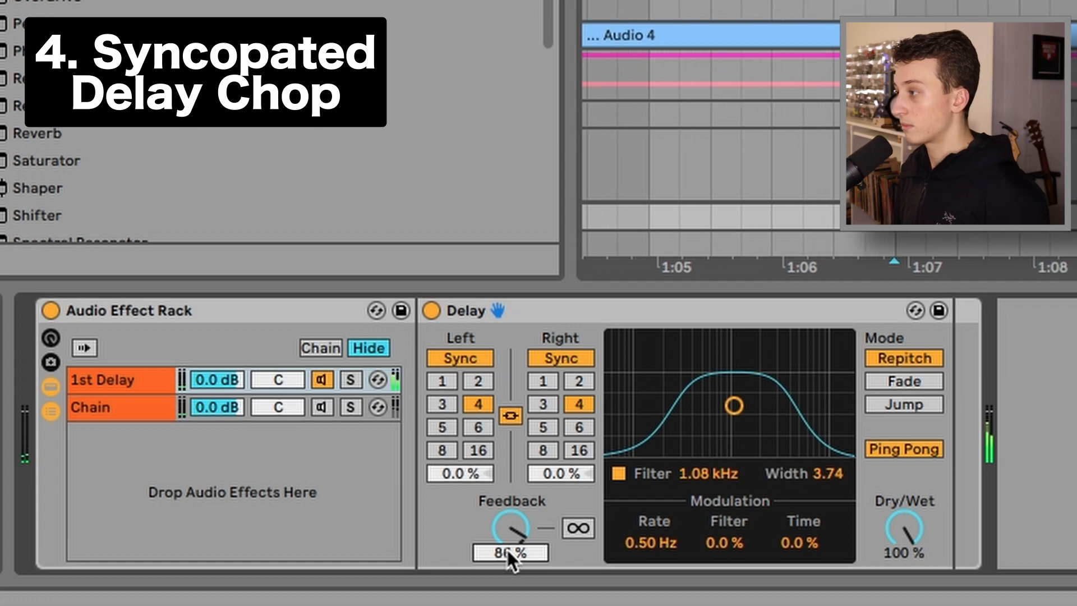
Activate the second chain and set its Delay to unlinked times of 5 and 6 with 100% dry/wet
left_click(127, 408)
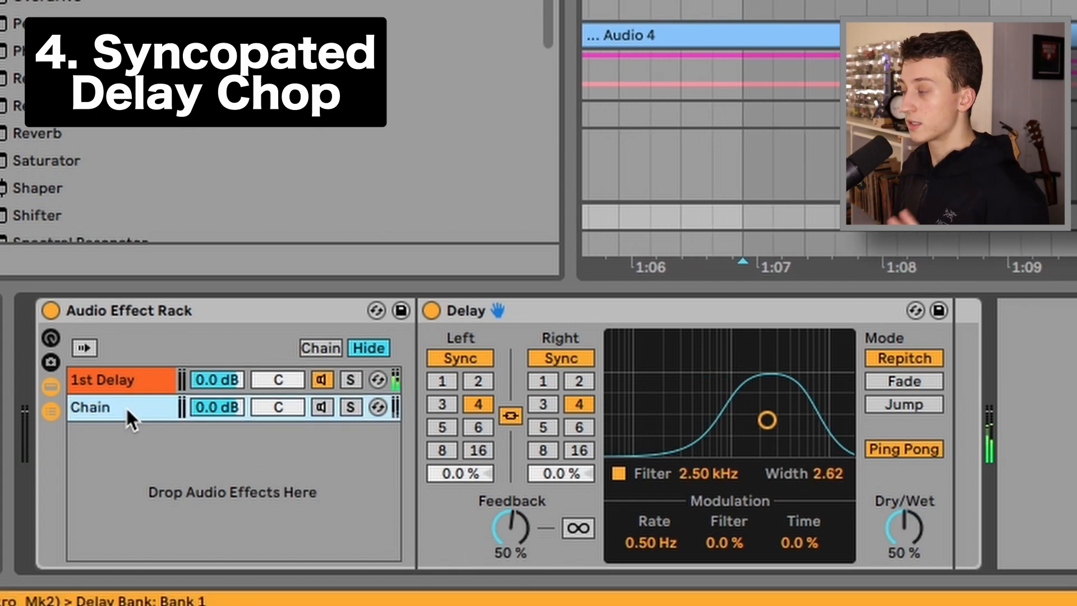
left_click(317, 406)
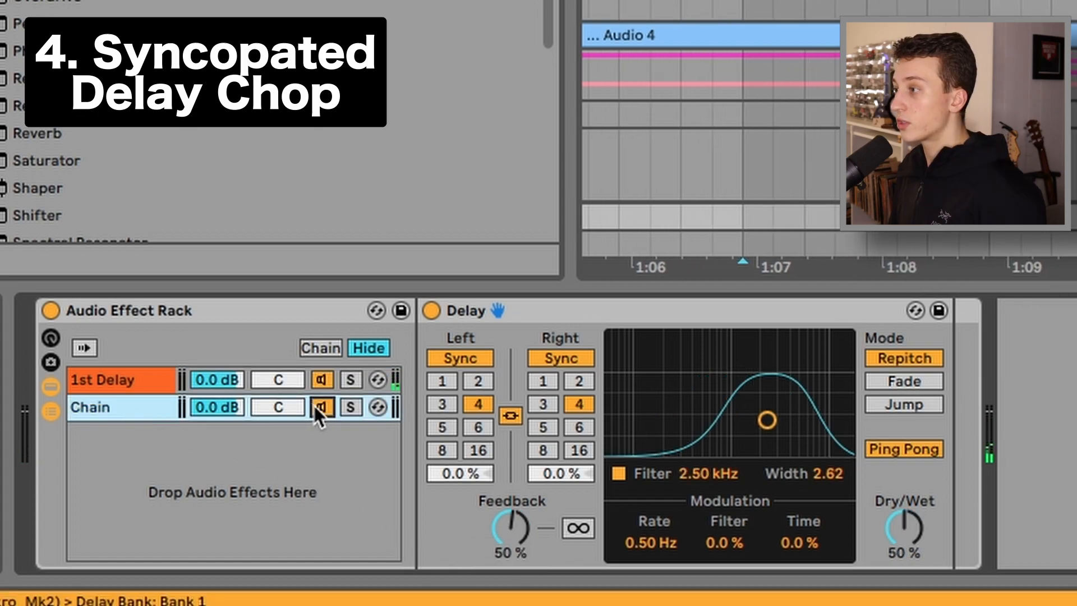
left_click(508, 416)
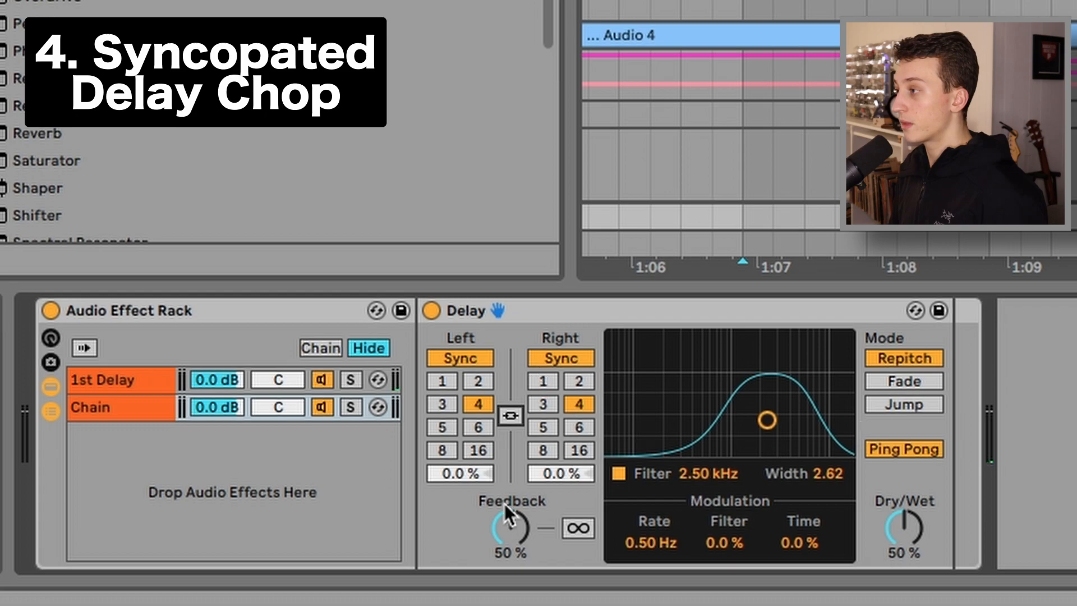
left_click(442, 426)
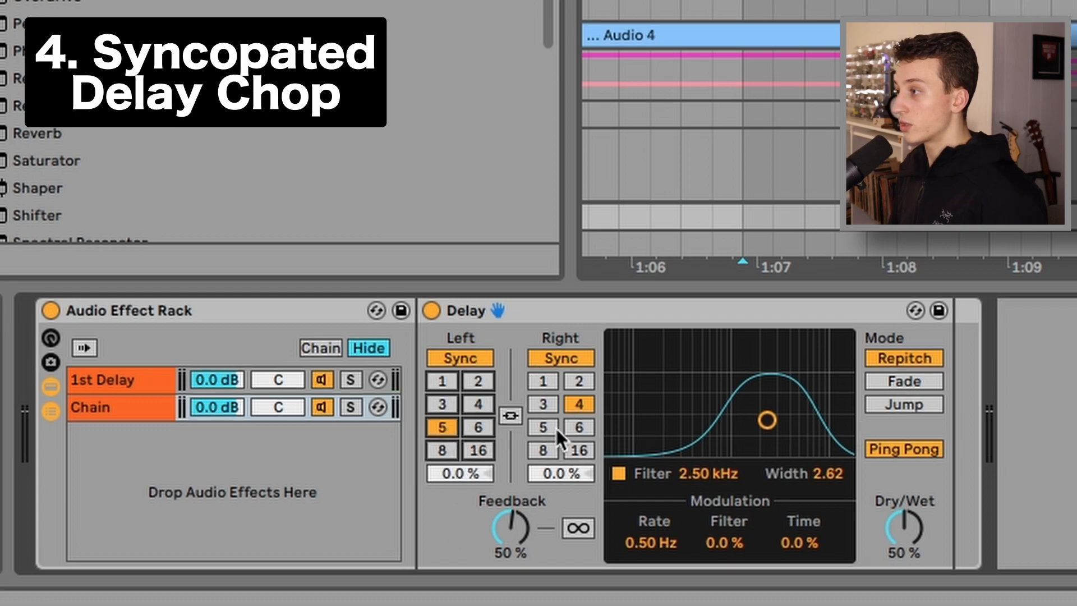
left_click(574, 425)
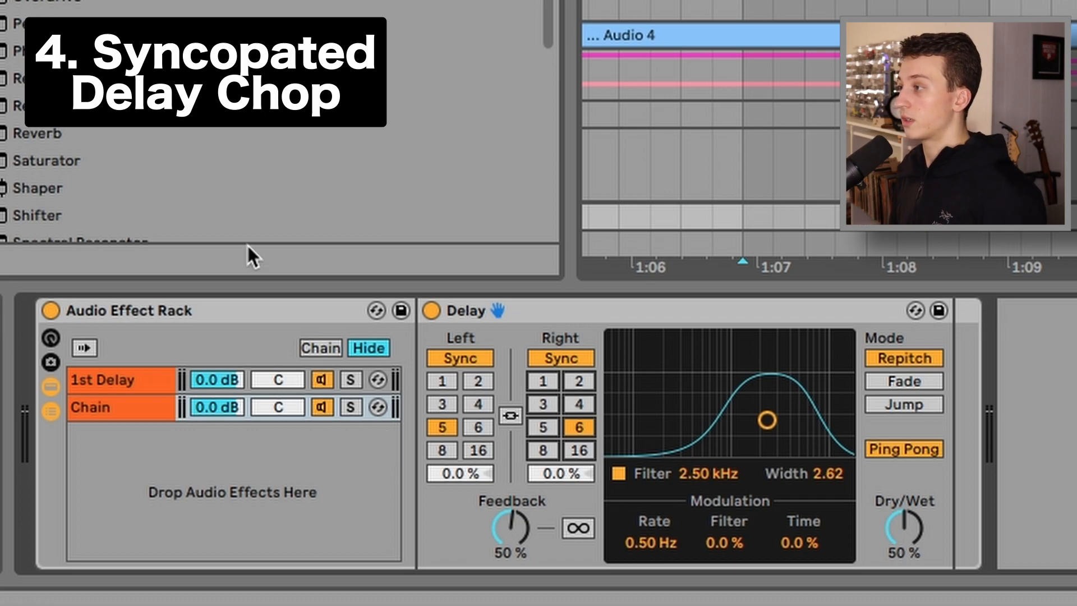
left_click_drag(881, 507, 880, 483)
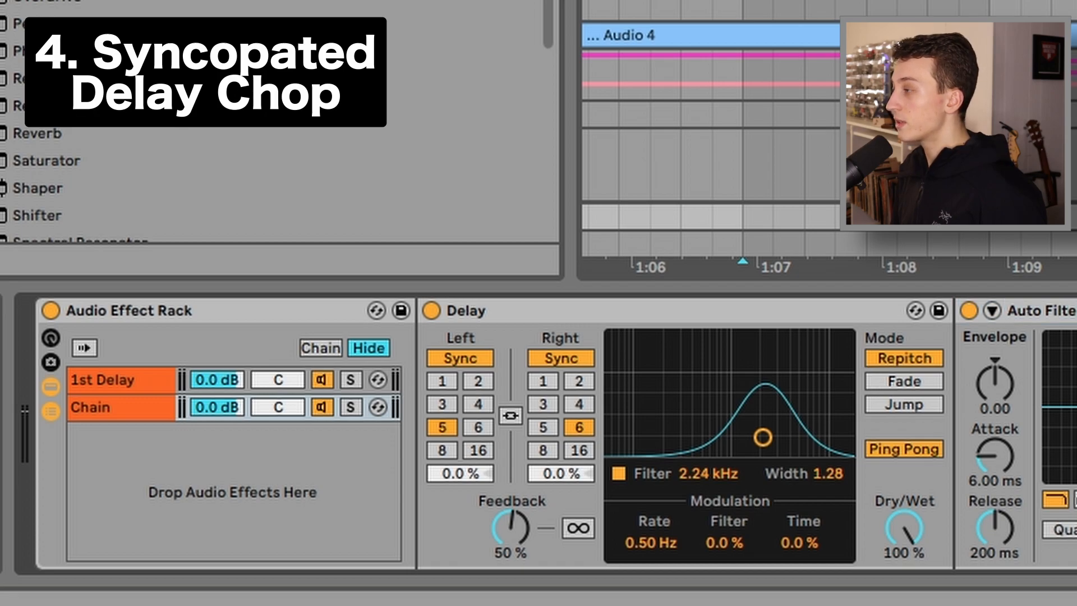
Switch off the Auto Filter and the 1st Delay chain, and rename the second chain 2nd Delay
left_click(969, 310)
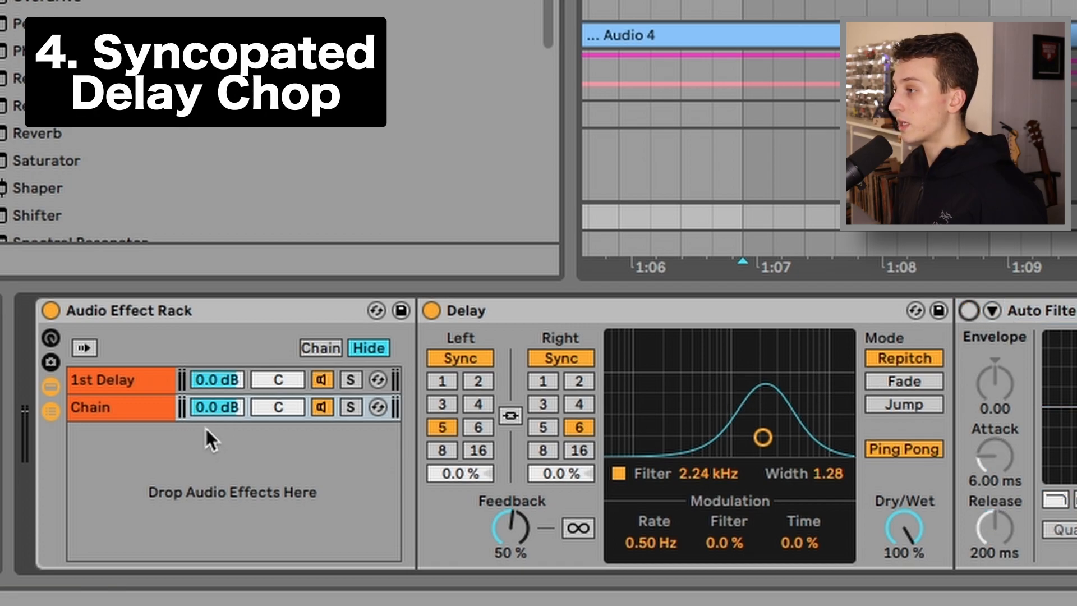
left_click(316, 381)
left_click(131, 395)
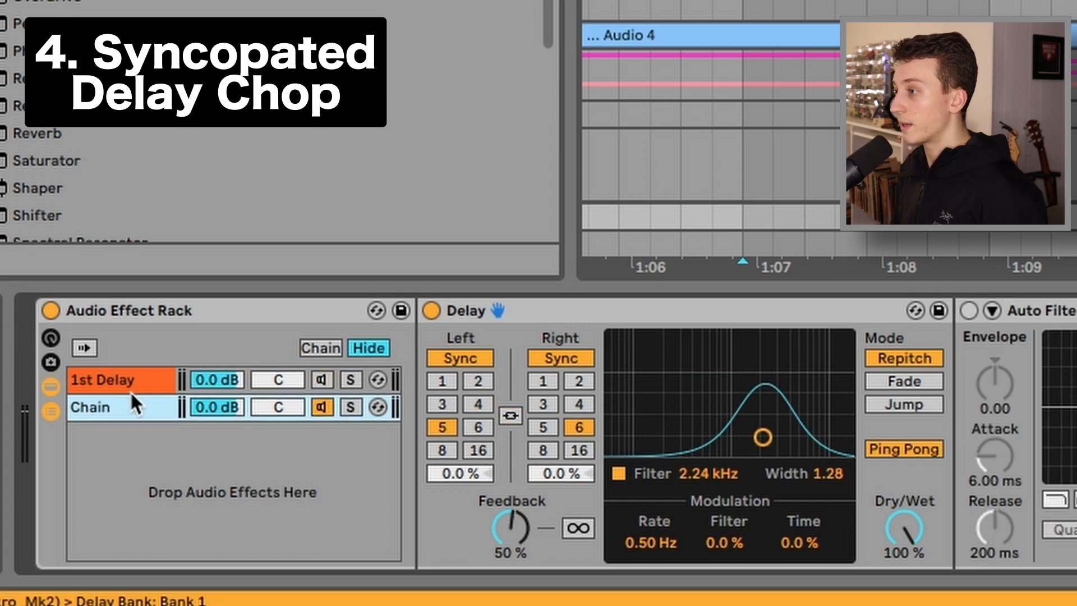
key("super+r")
type("2nd Delay")
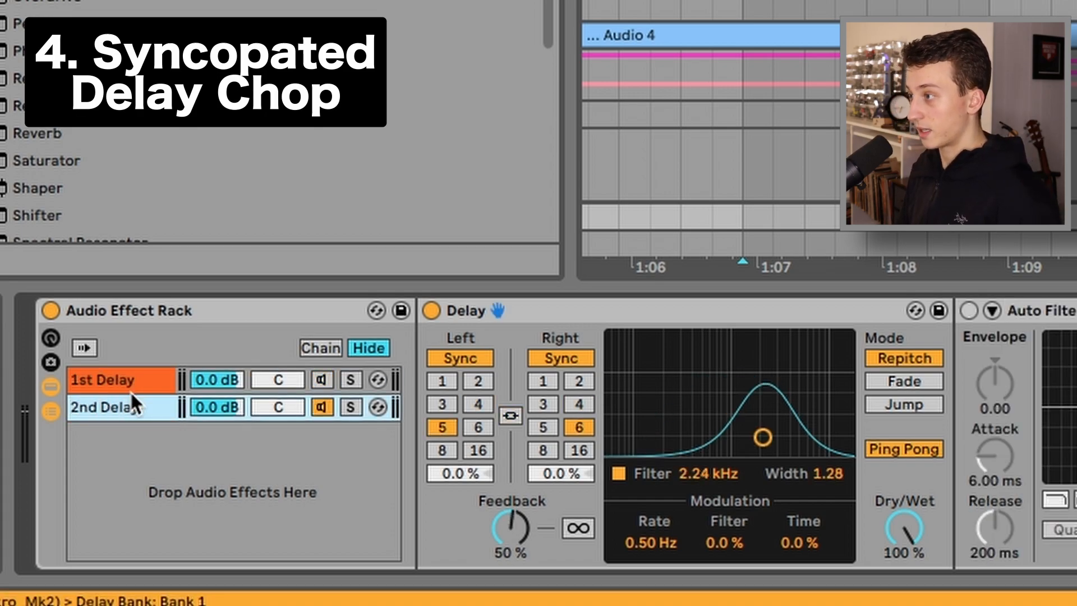
Raise the 2nd Delay's feedback to 95%
left_click_drag(519, 537, 519, 494)
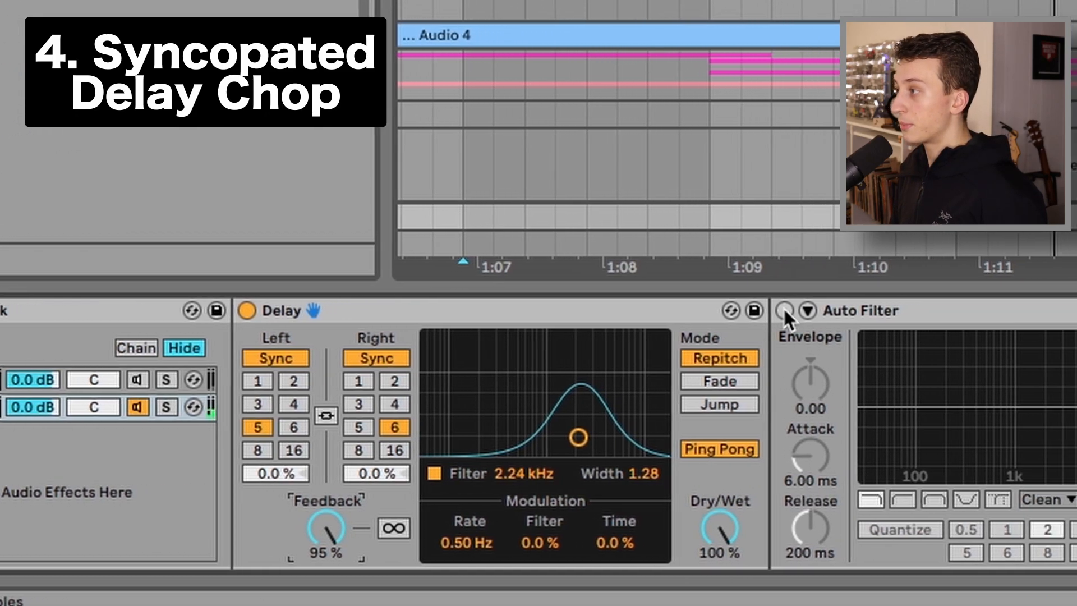
left_click(703, 315)
Enable the Auto Filter, lower its frequency to about 1.60 kHz, and set its LFO rate to 1/16
left_click(892, 311)
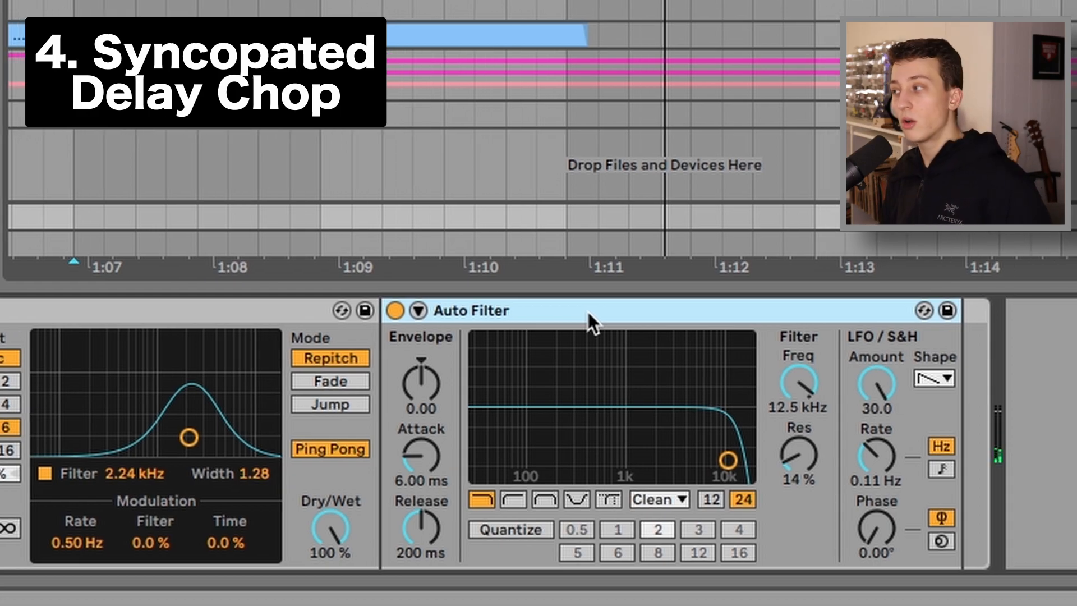
mouse_move(805, 393)
left_mouse_down()
mouse_move(805, 449)
mouse_move(805, 395)
left_mouse_up()
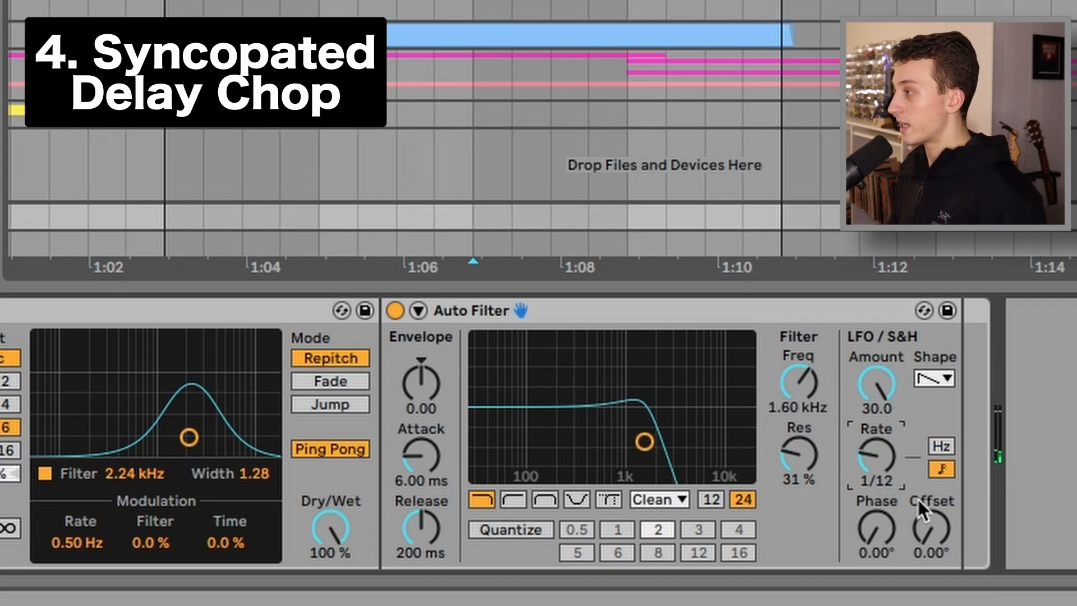
left_click_drag(881, 462, 884, 477)
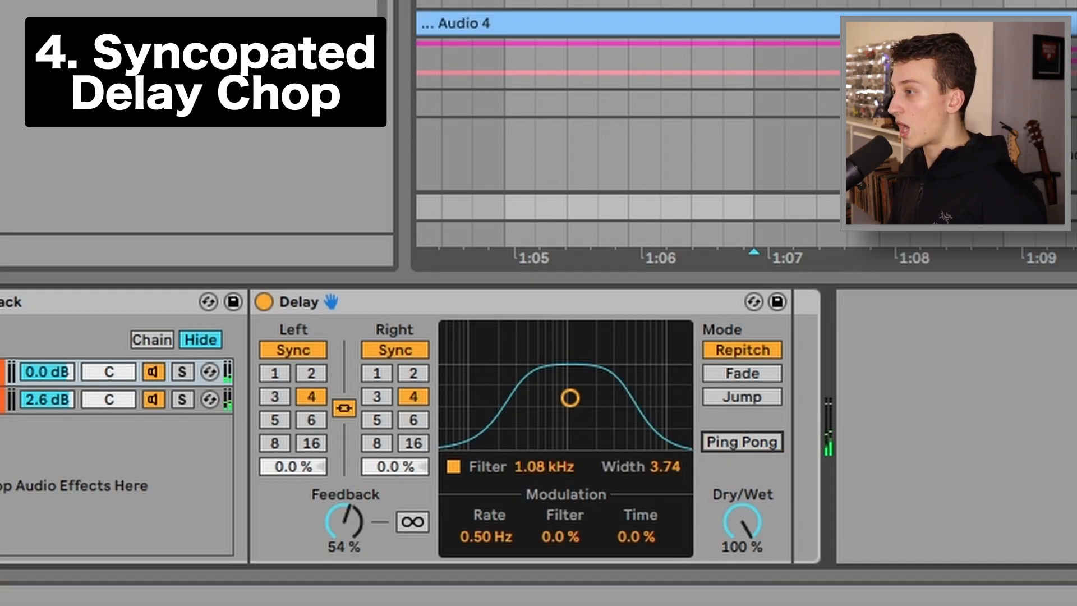
Review the rack's chains and nudge the Phaser-Flanger's output level
left_click(2, 372)
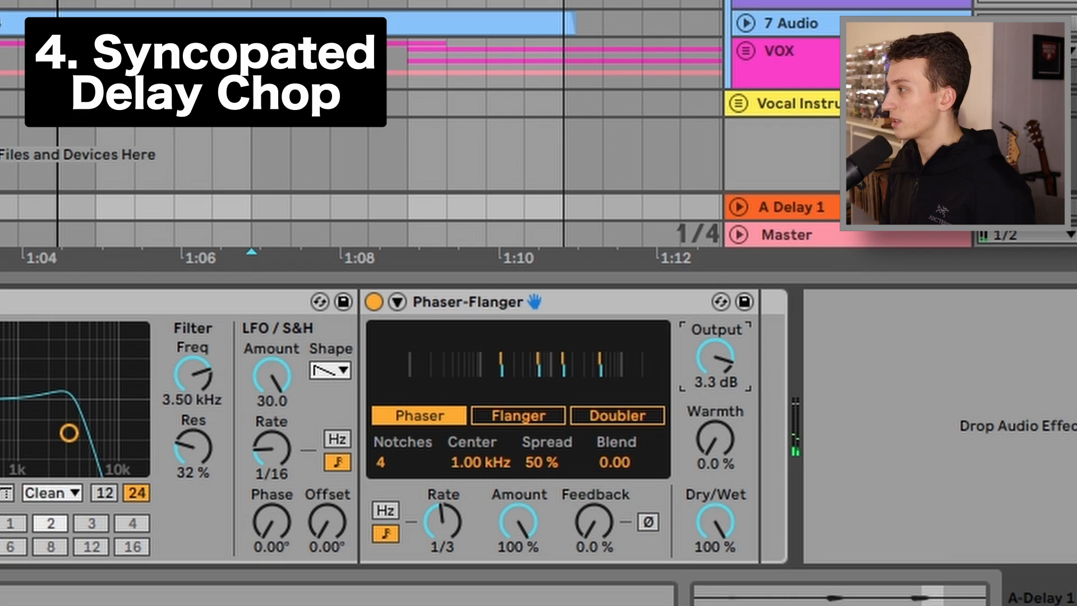
left_click_drag(715, 357, 714, 341)
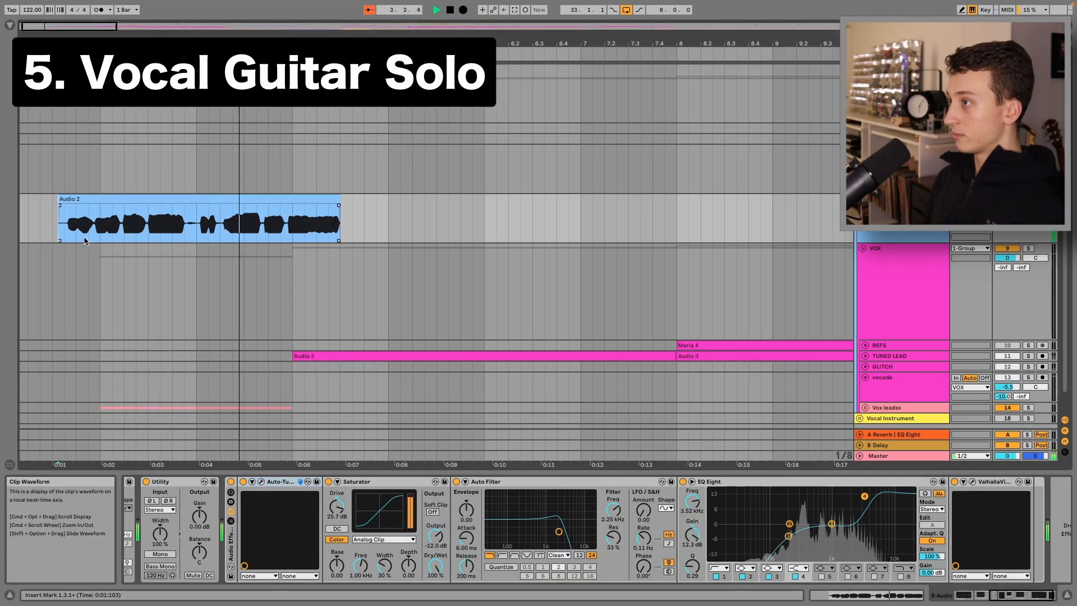
scroll(84, 240, "down", 4)
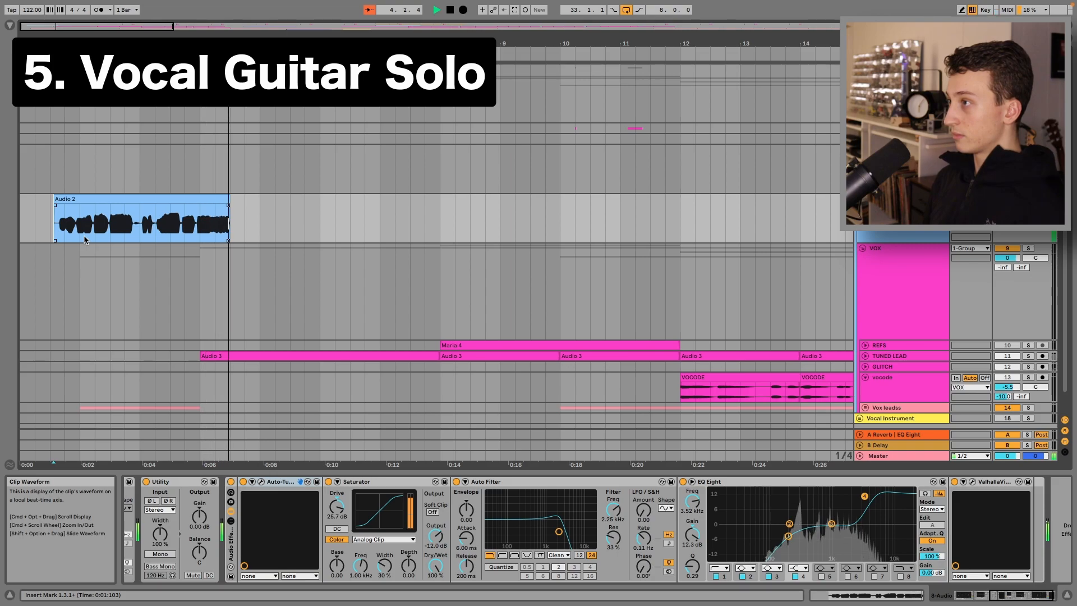
Stop playback and place the insert mark just after the first vocal clip on the lead vocal track
key("space")
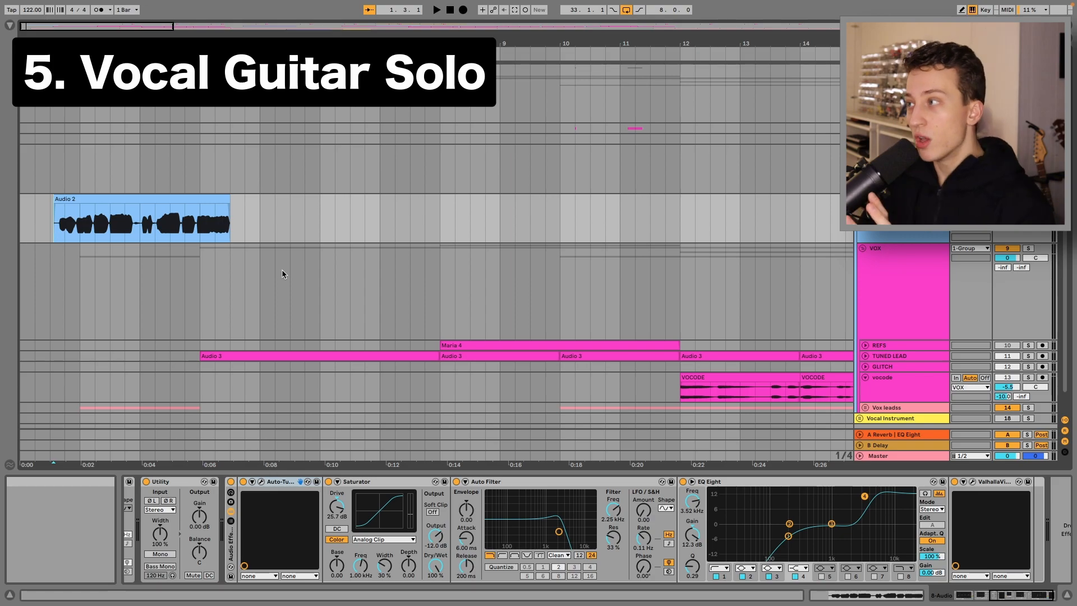
left_click(202, 239)
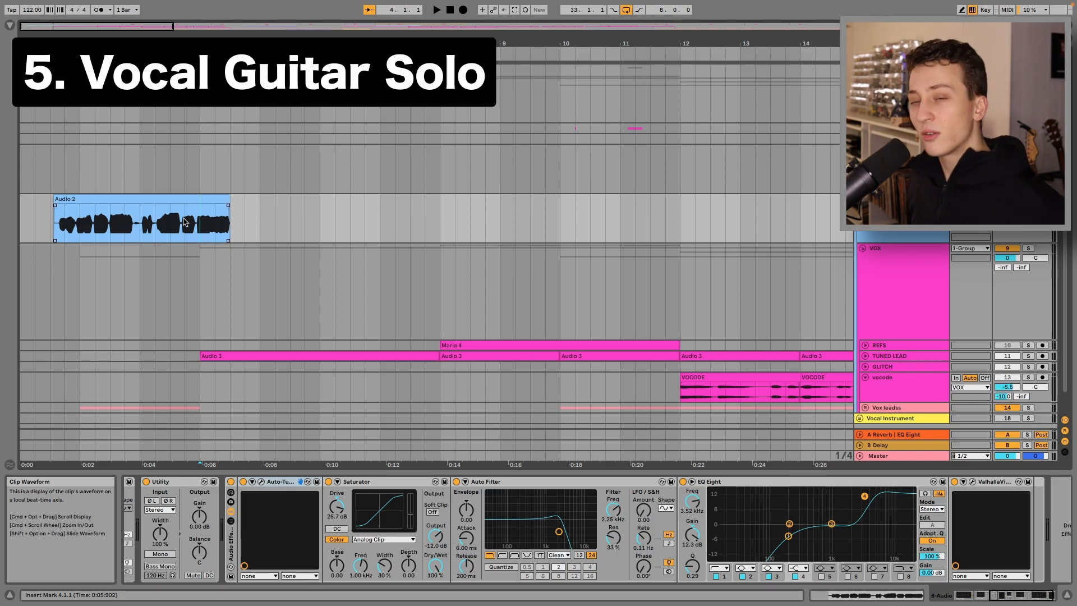
left_click(231, 226)
left_click(261, 220)
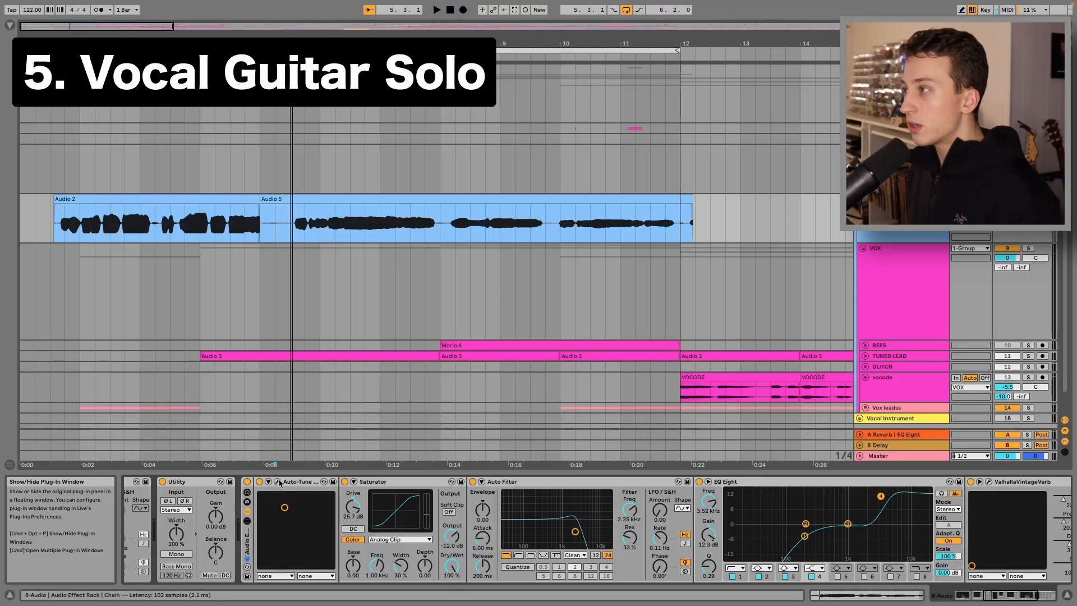
Open the Auto-Tune Pro plugin window to inspect its settings, and close it again
left_click(279, 482)
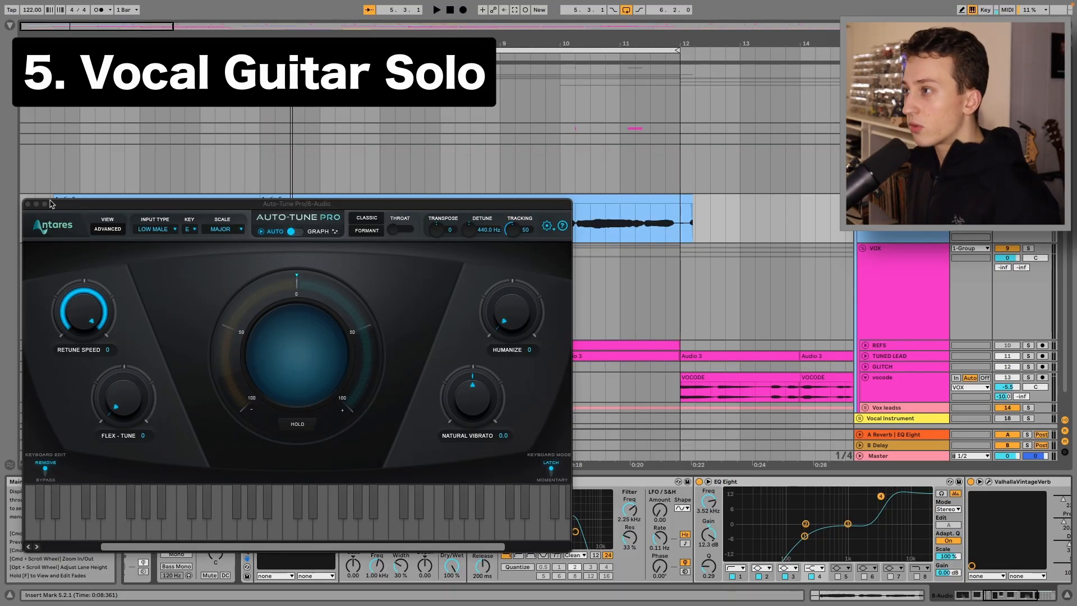
left_click(26, 205)
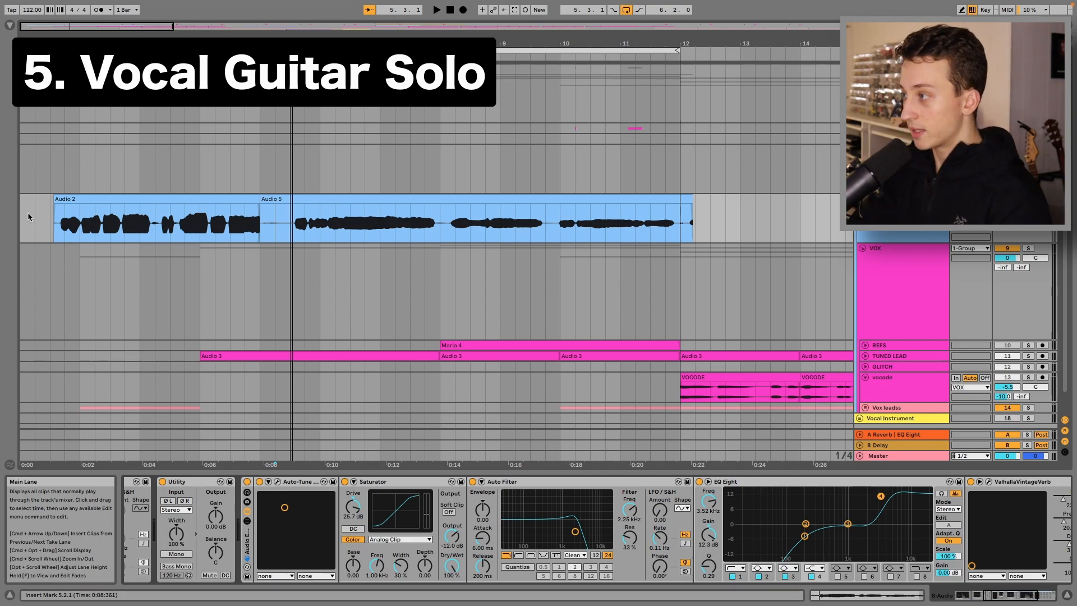
Bypass the Auto Filter and EQ Eight devices and audition the vocal clips from the start
left_click(344, 485)
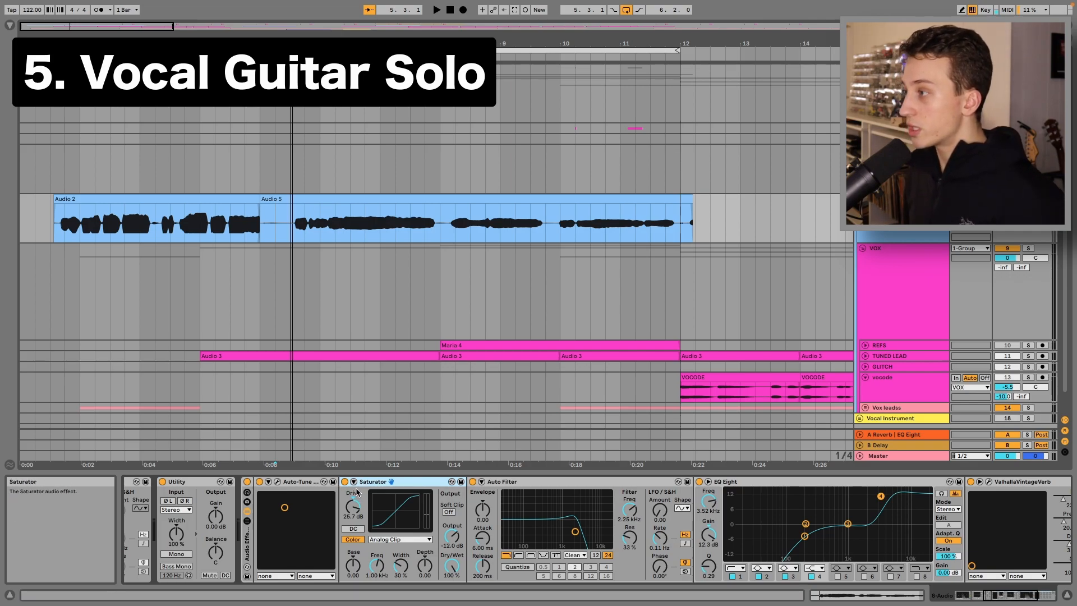
left_click(472, 481)
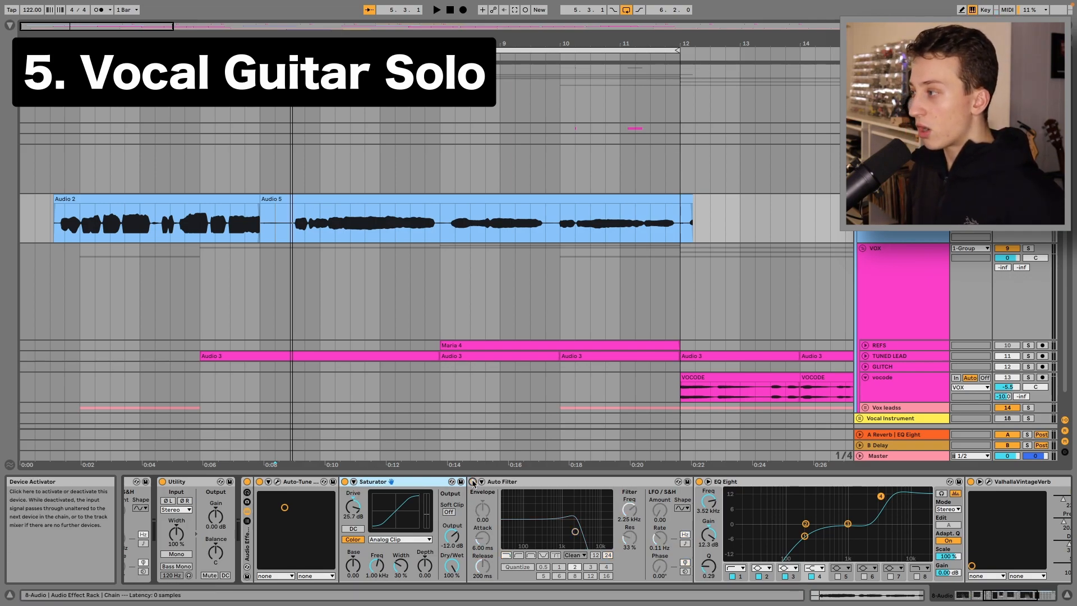
left_click(698, 481)
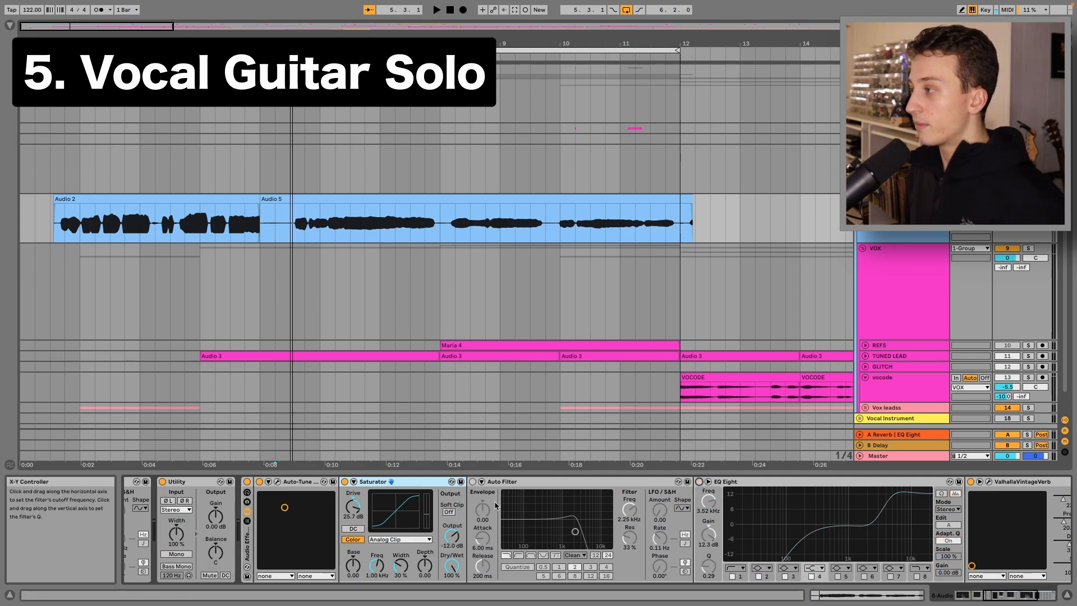
left_click(110, 231)
key("space")
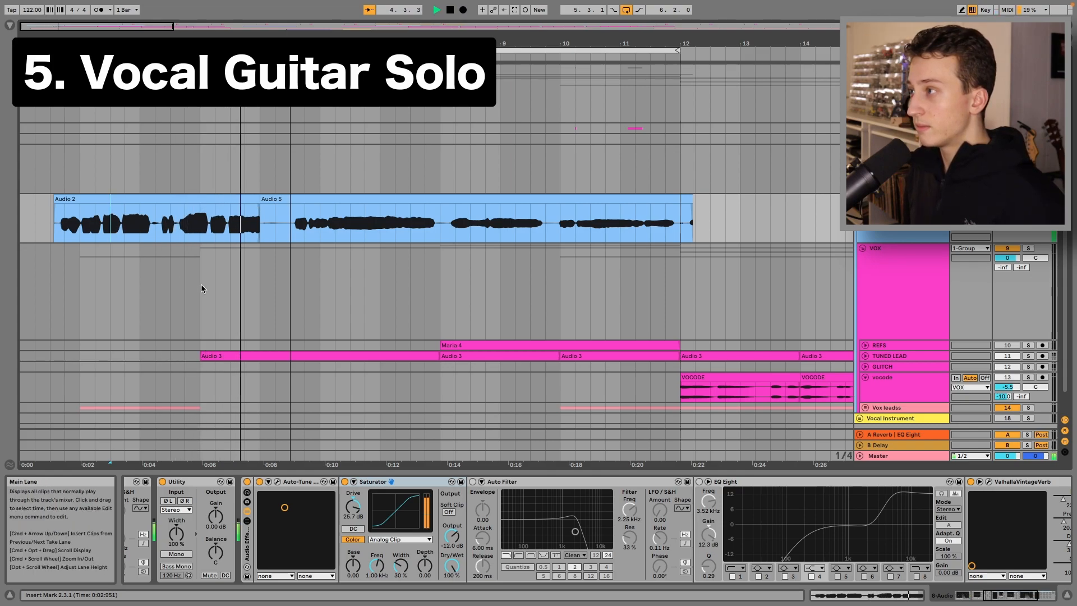
key("space")
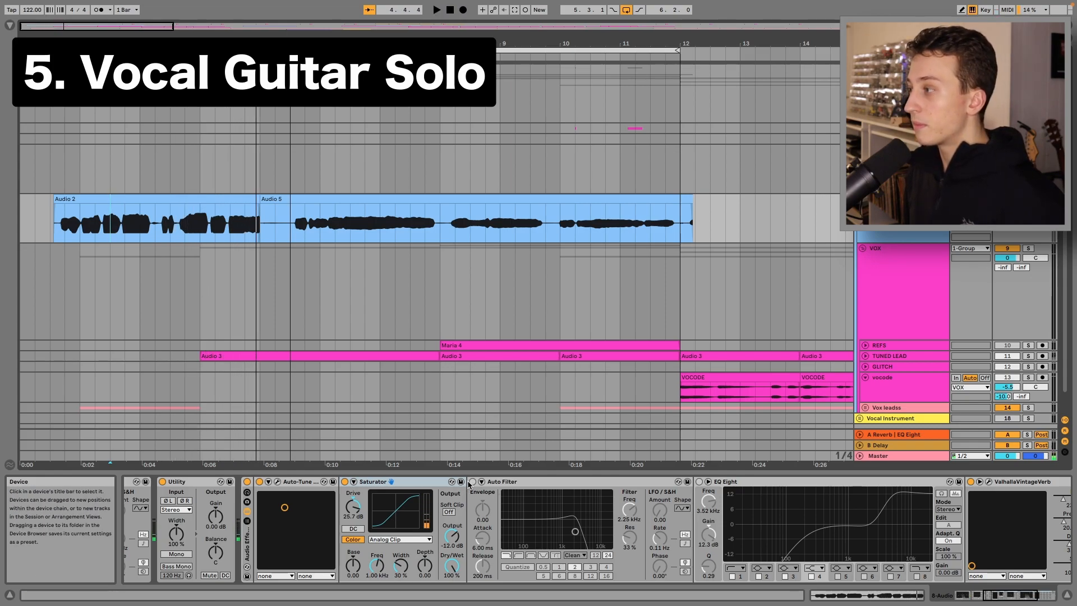
Re-enable the Auto Filter and EQ Eight while auditioning the vocal clips
left_click(472, 481)
scroll(476, 492, "right", 2)
left_click(296, 231)
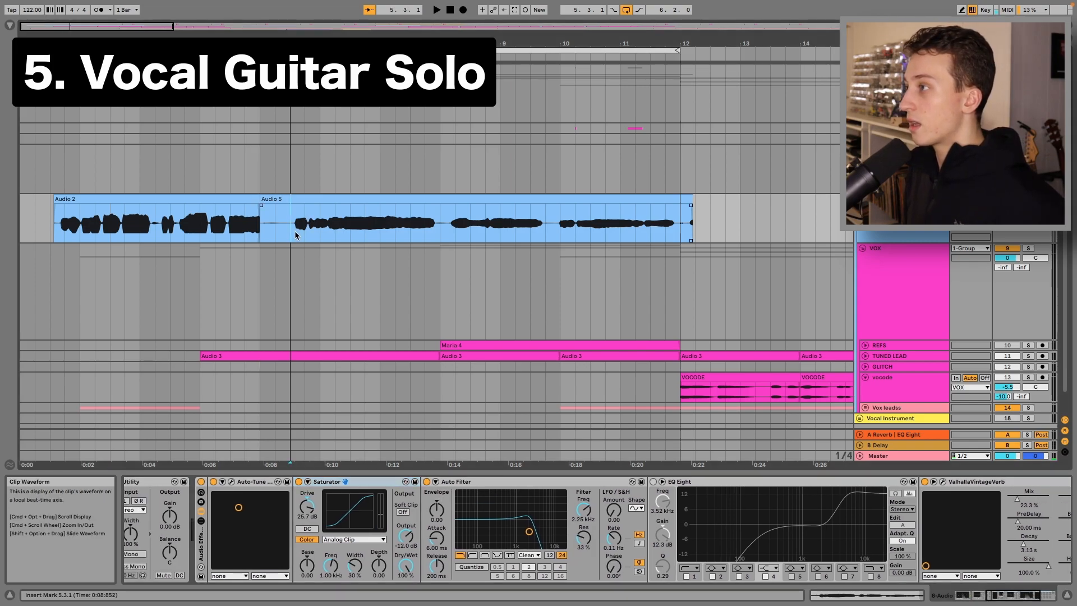
left_click(653, 481)
scroll(633, 516, "right", 5)
key("space")
left_click(508, 481)
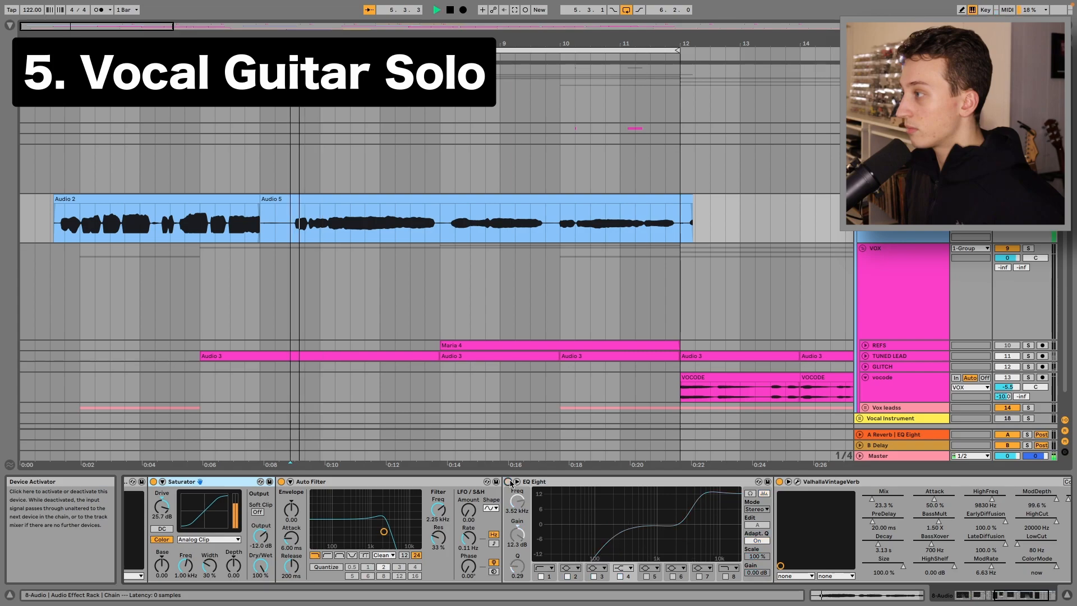
key("space")
left_click(508, 481)
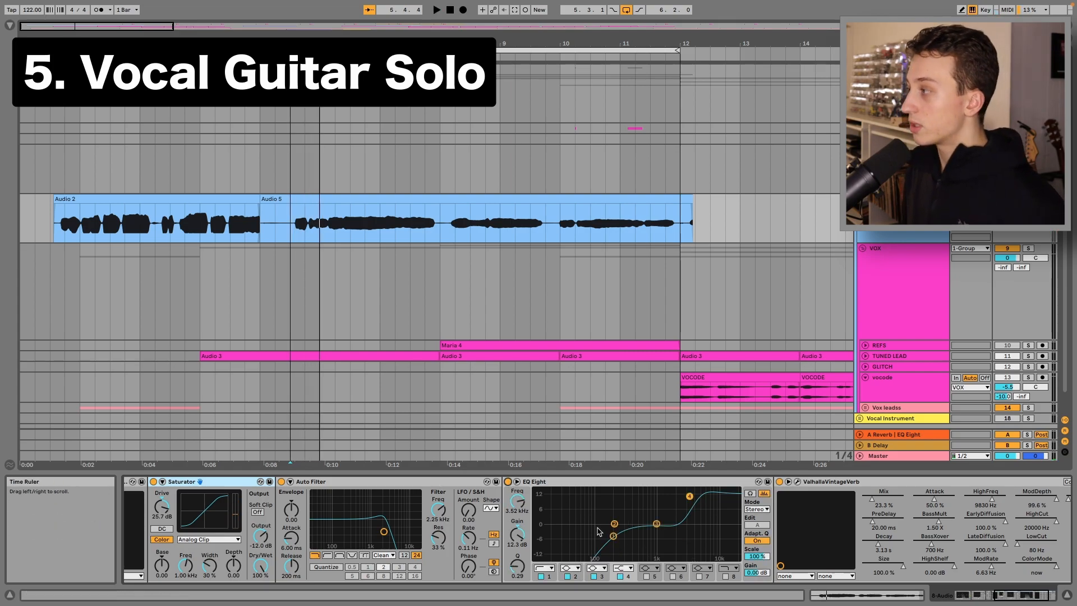
Boost EQ Eight's highest band to about 15.0 dB at 2.90 kHz and audition the result
mouse_move(691, 500)
left_mouse_down()
mouse_move(676, 502)
mouse_move(685, 492)
left_mouse_up()
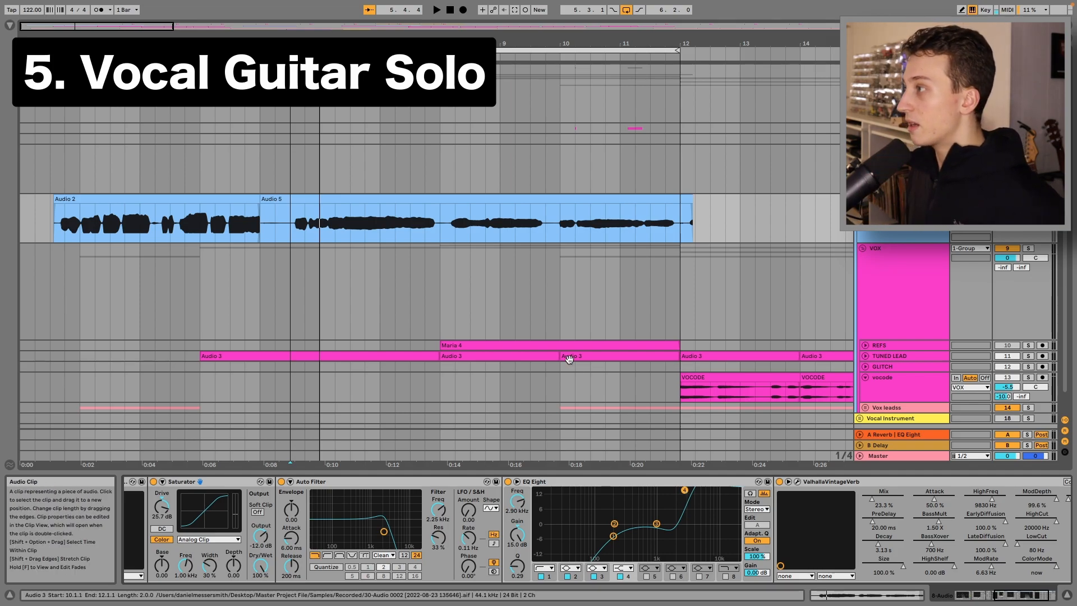
key("space")
scroll(687, 516, "down", 2)
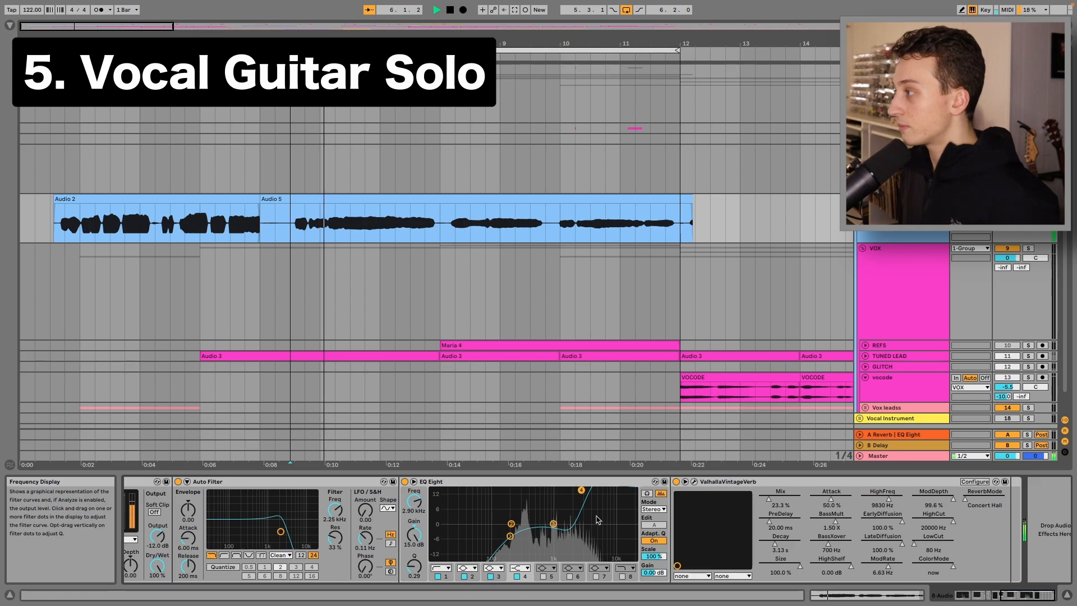
key("space")
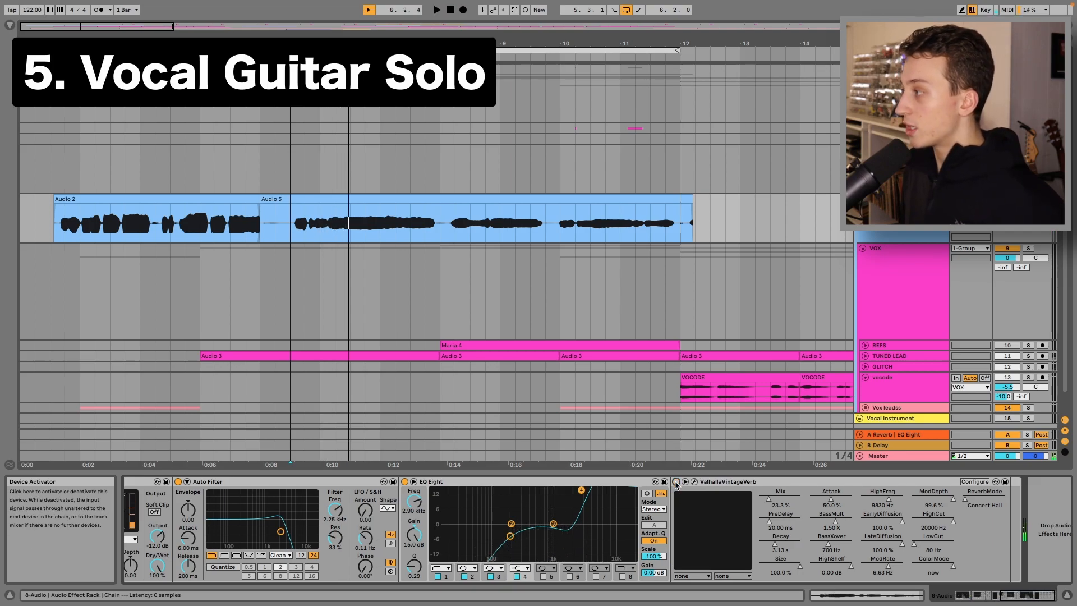
key("space")
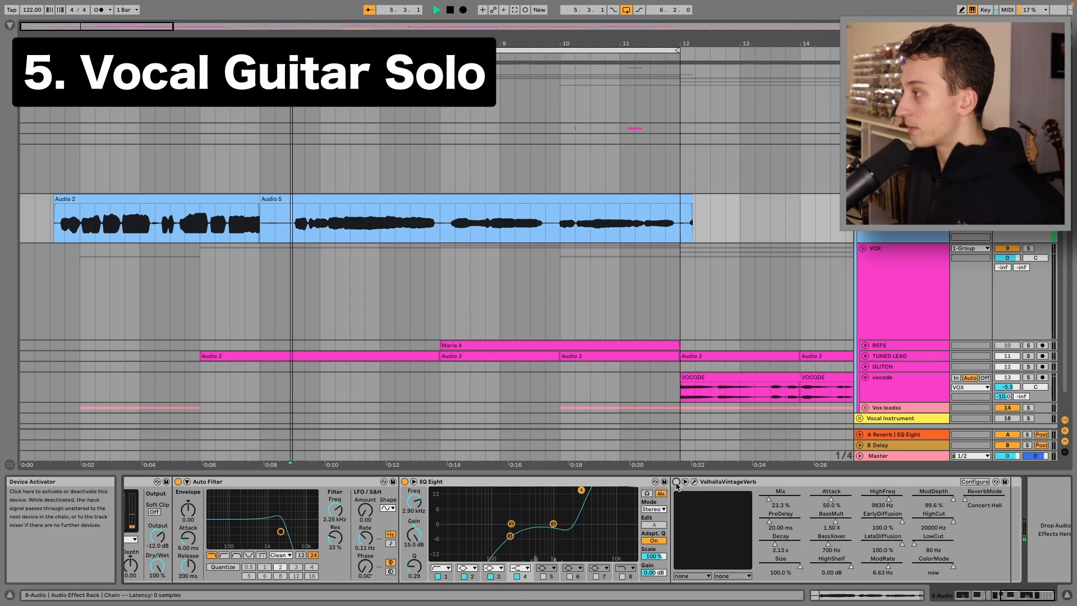